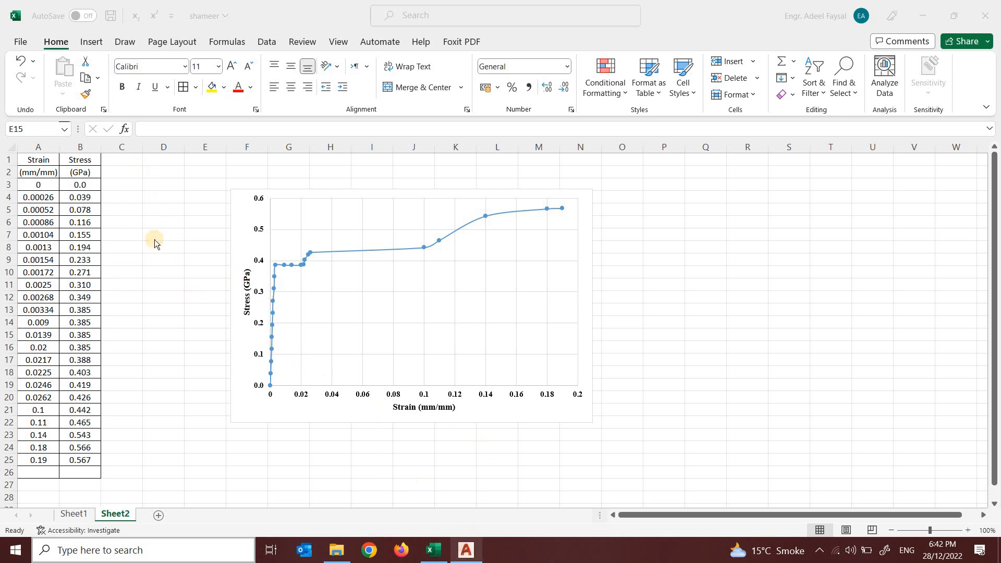
Step: Enter a CONCATENATE formula in C3 that joins A3 and B3 with a comma between them
click(121, 186)
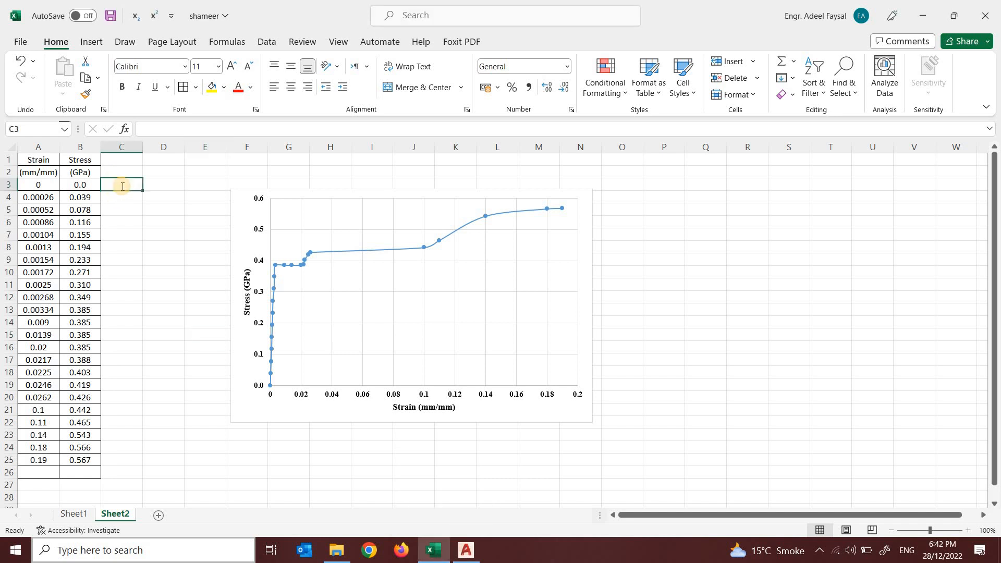
text(=CONC)
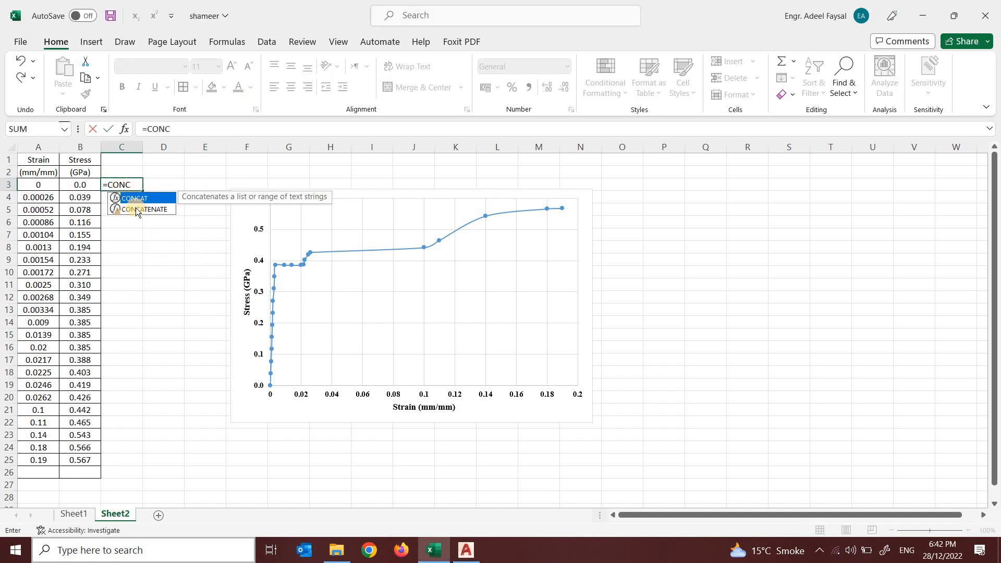
double_click(138, 210)
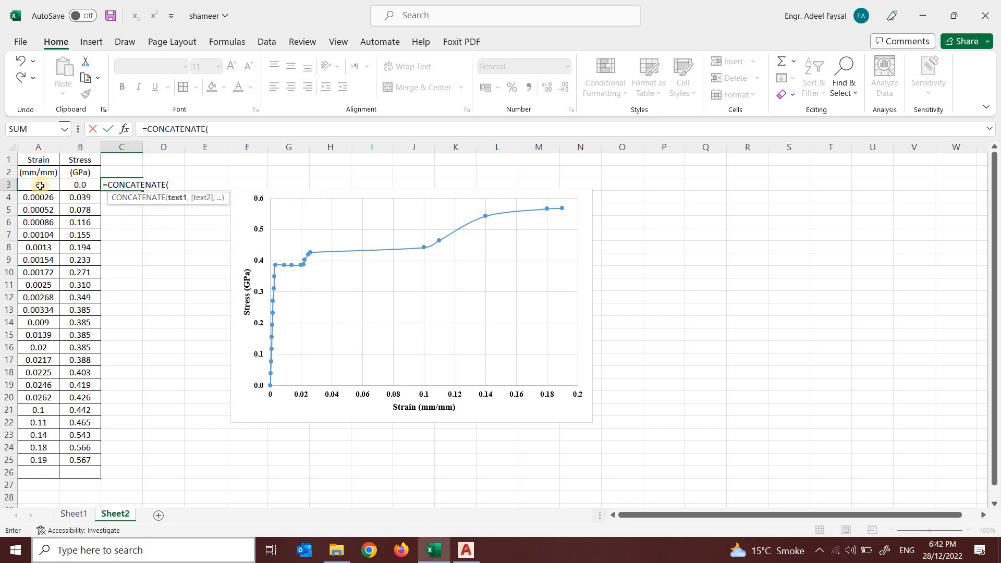
click(40, 186)
text(,",)
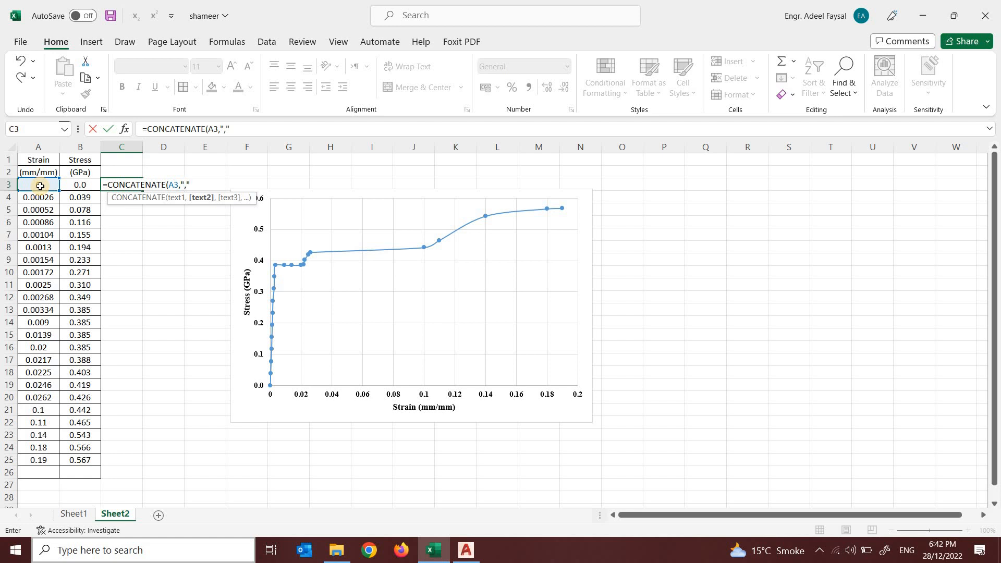
text(",)
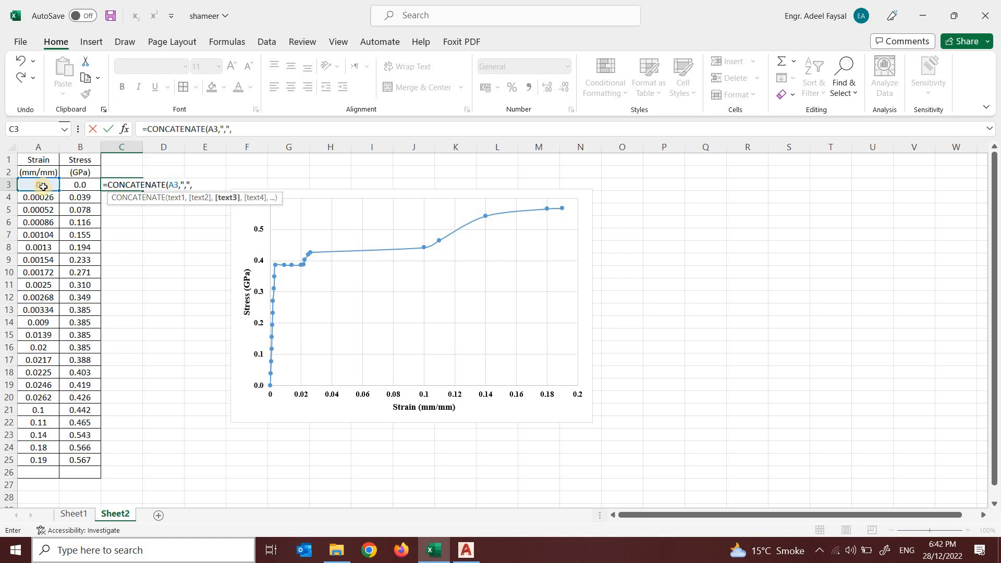
click(81, 183)
key(Return)
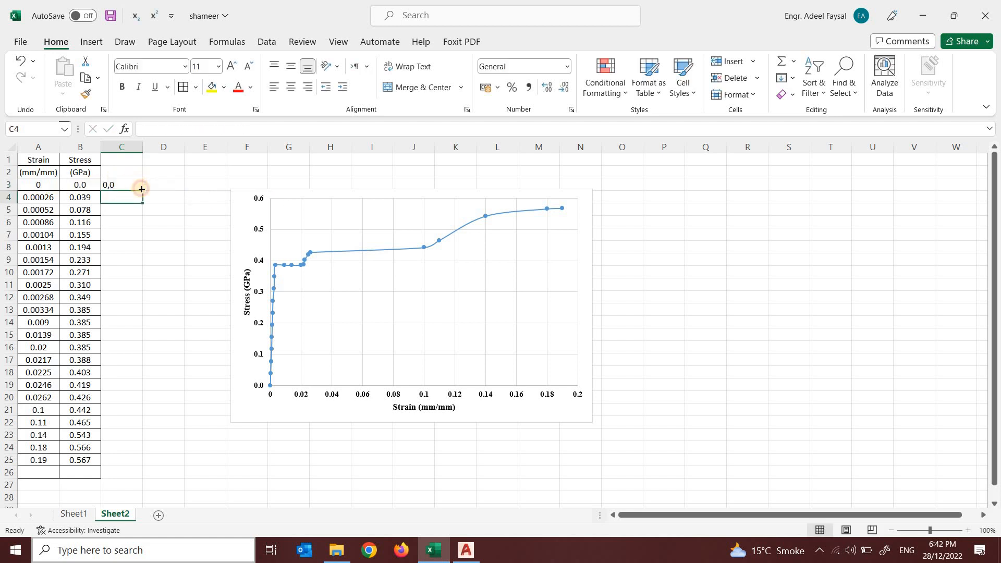
Step: Fill the C3 formula down to C25 and copy the resulting coordinate pairs
click(140, 186)
double_click(143, 190)
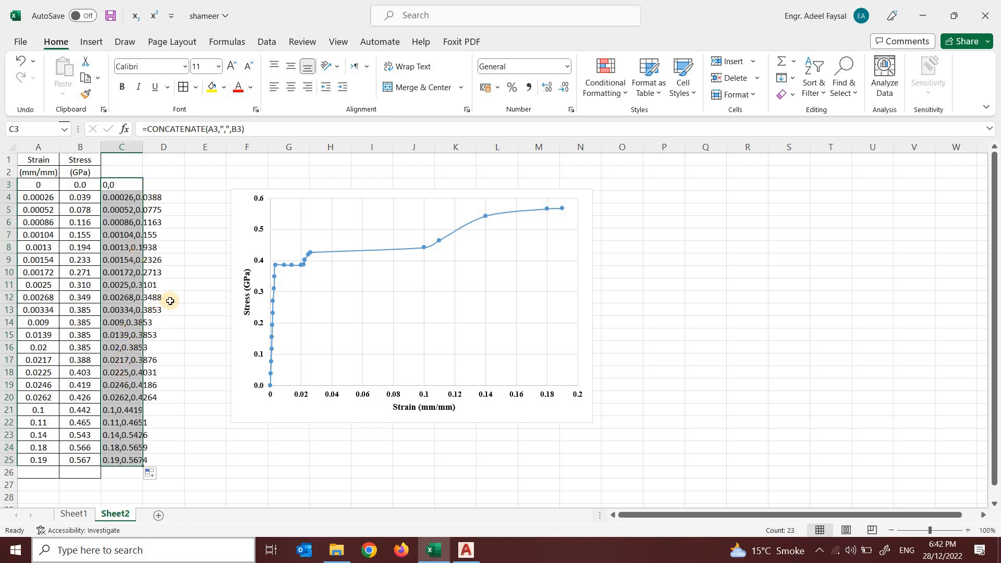
key(ctrl+c)
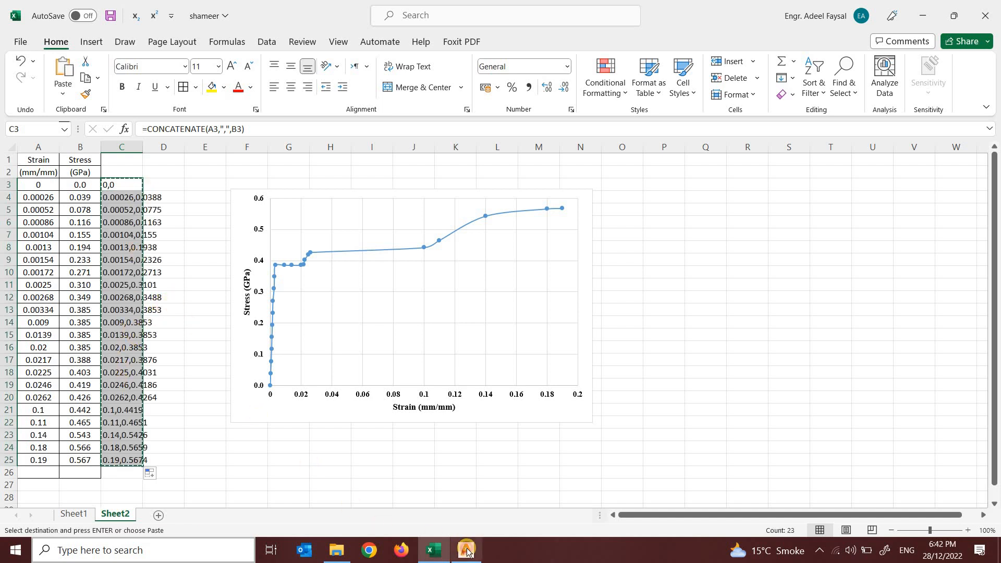
Step: Switch to AutoCAD and draw a polyline through the copied strain-stress coordinates, from 0,0 to 0.19,0.5674
click(466, 549)
click(364, 509)
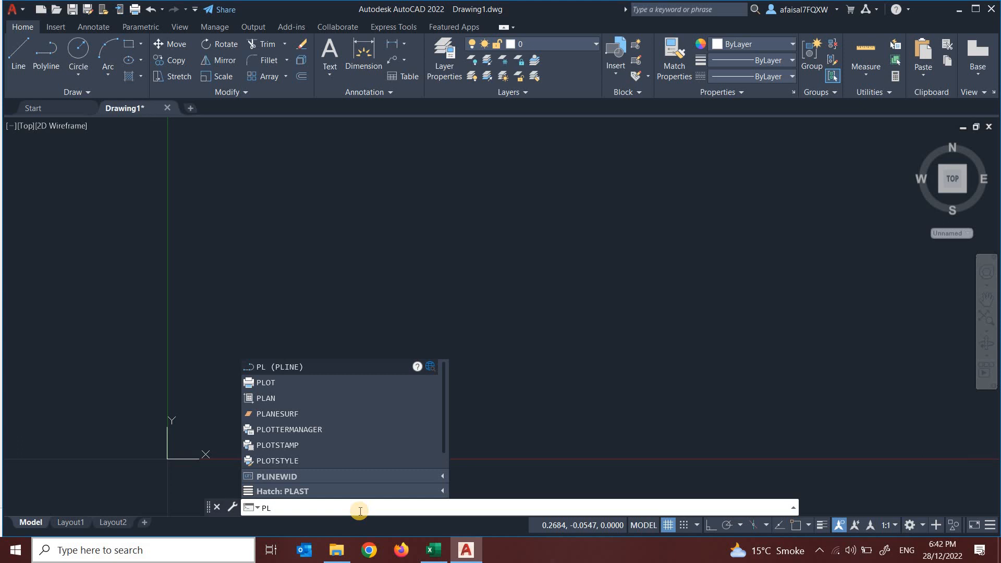
click(433, 550)
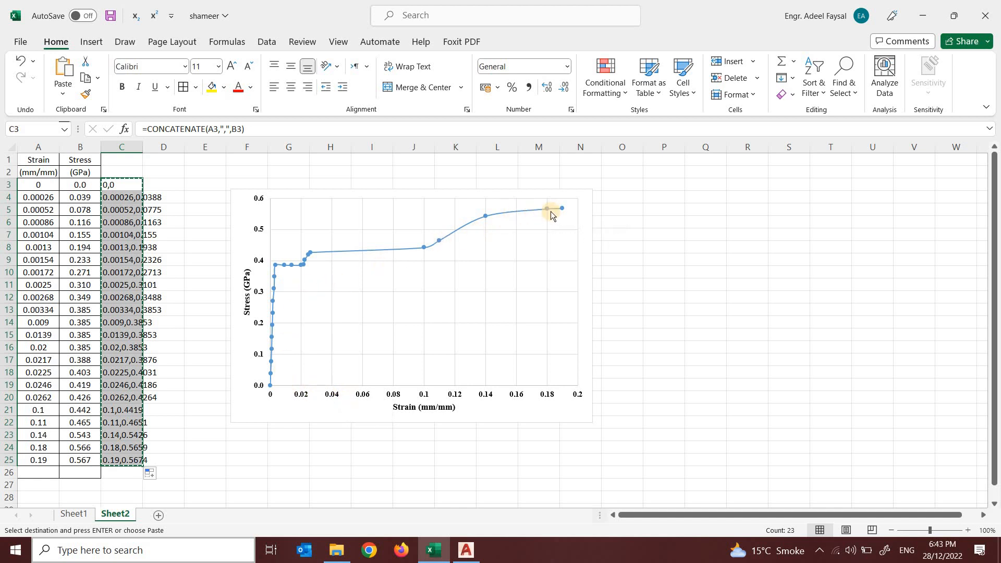
mouse_move(551, 214)
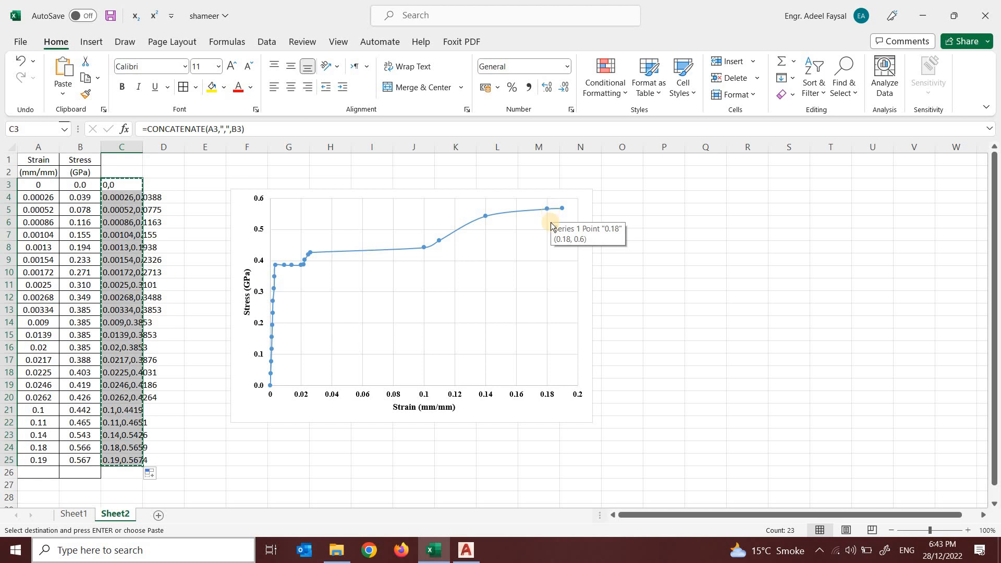
click(466, 549)
text(PL)
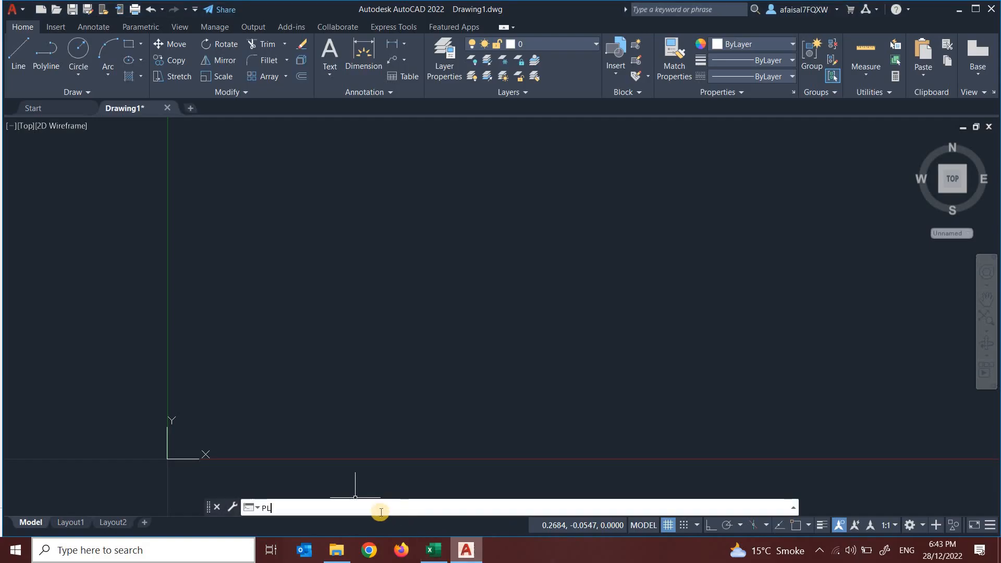
key(Return)
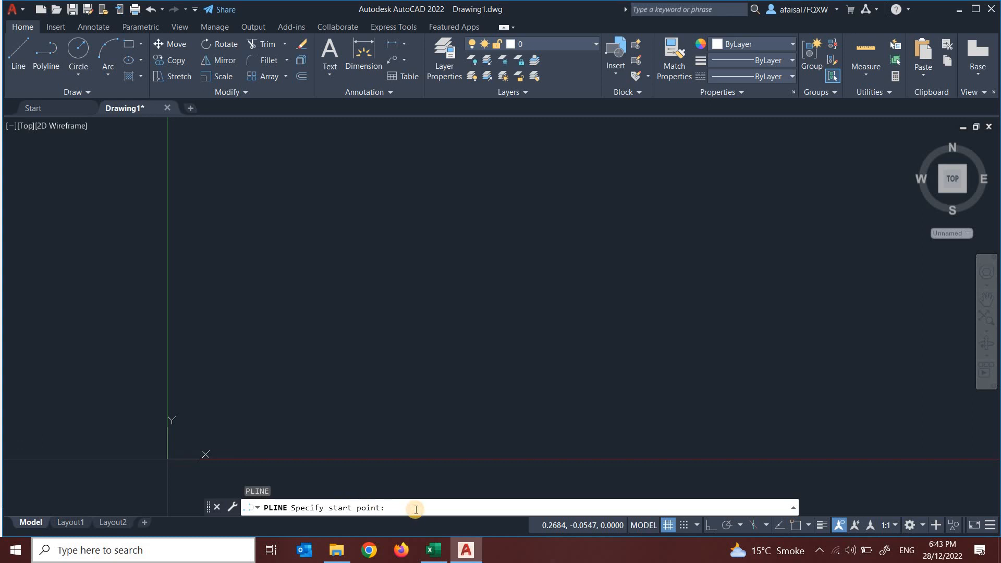
key(ctrl+v)
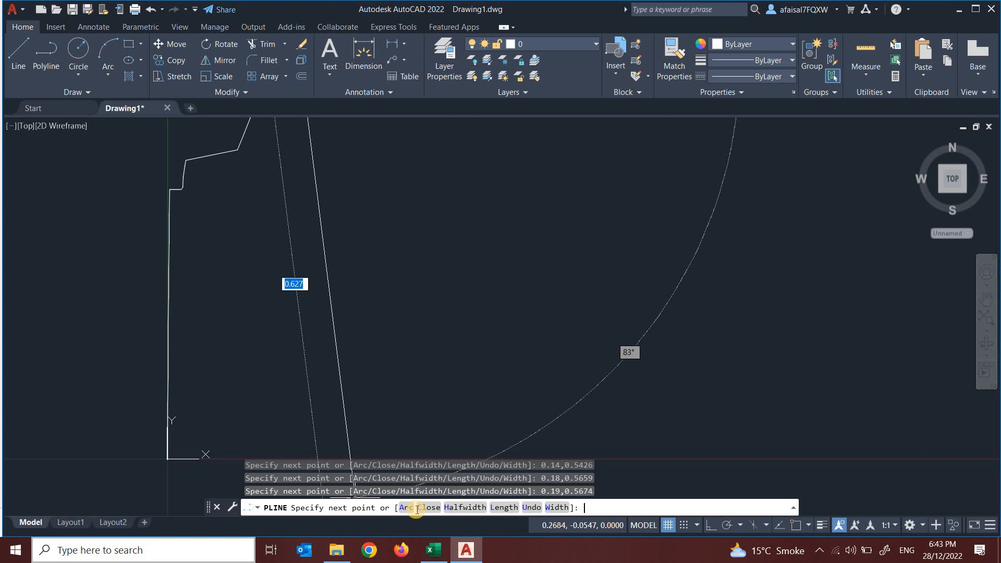
key(Return)
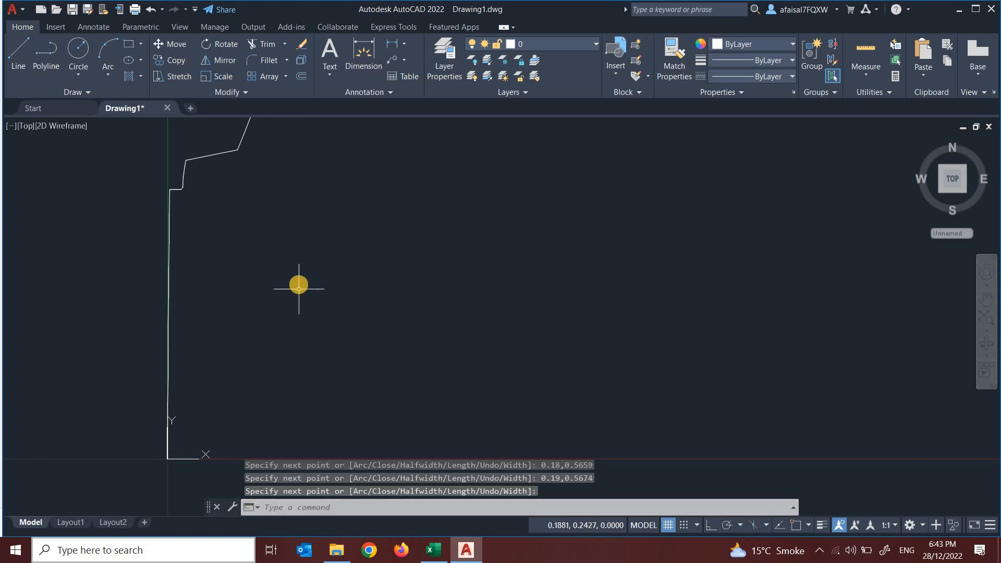
scroll(299, 284, down, 4)
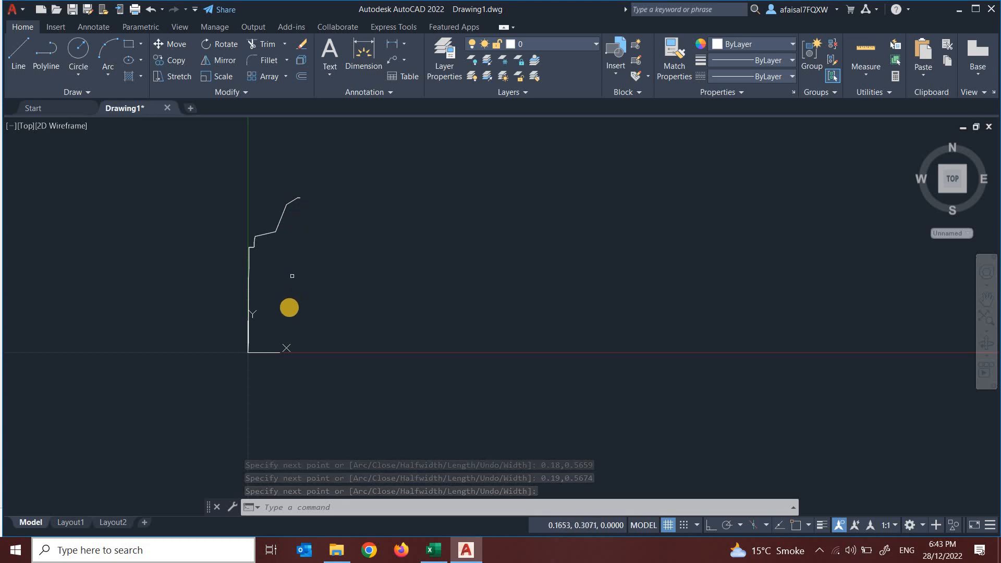
Step: Switch to Excel and add a data point in row 26 with strain 0.19 and stress 0
click(431, 551)
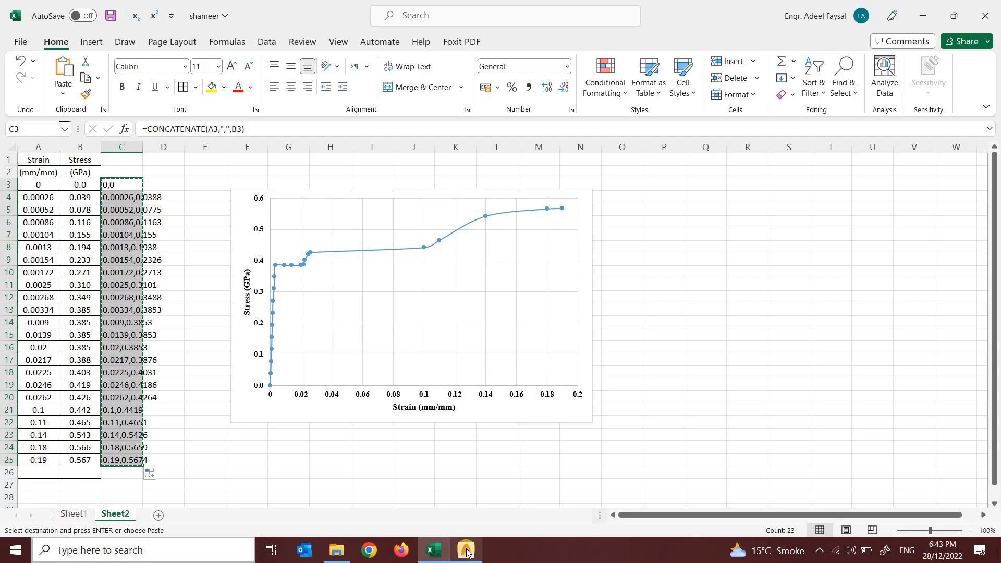
click(466, 552)
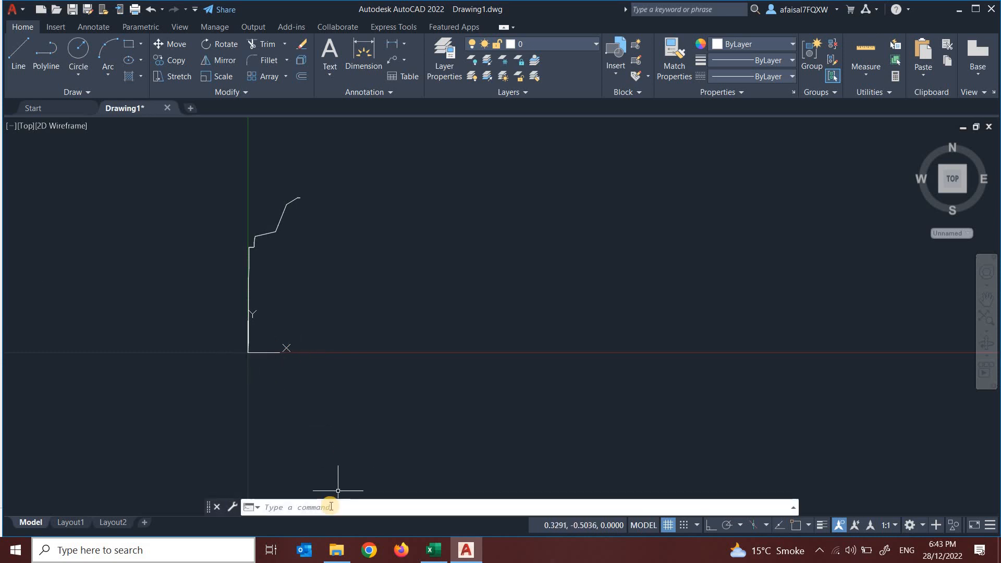
click(433, 549)
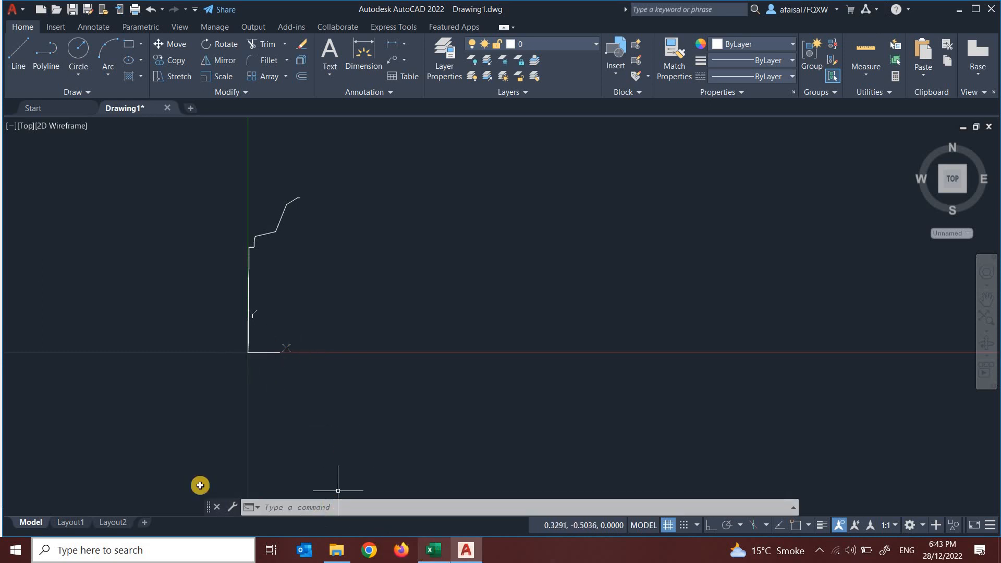
click(41, 474)
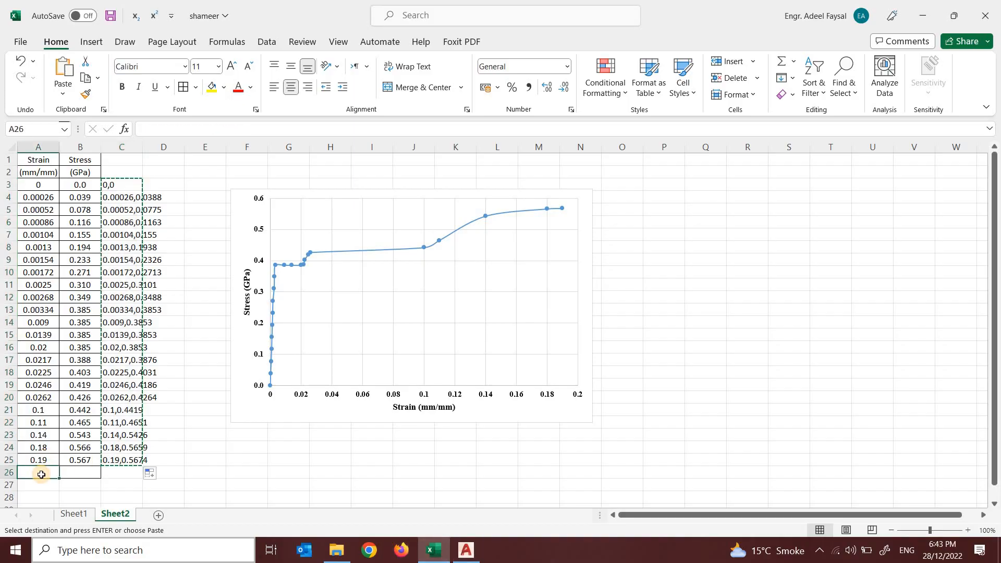
text(0.19)
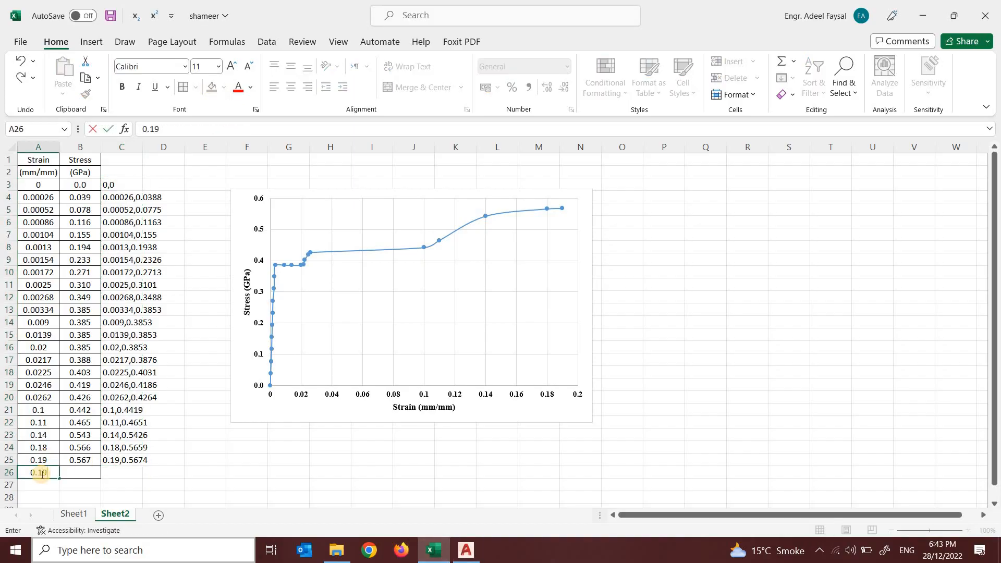
key(Tab)
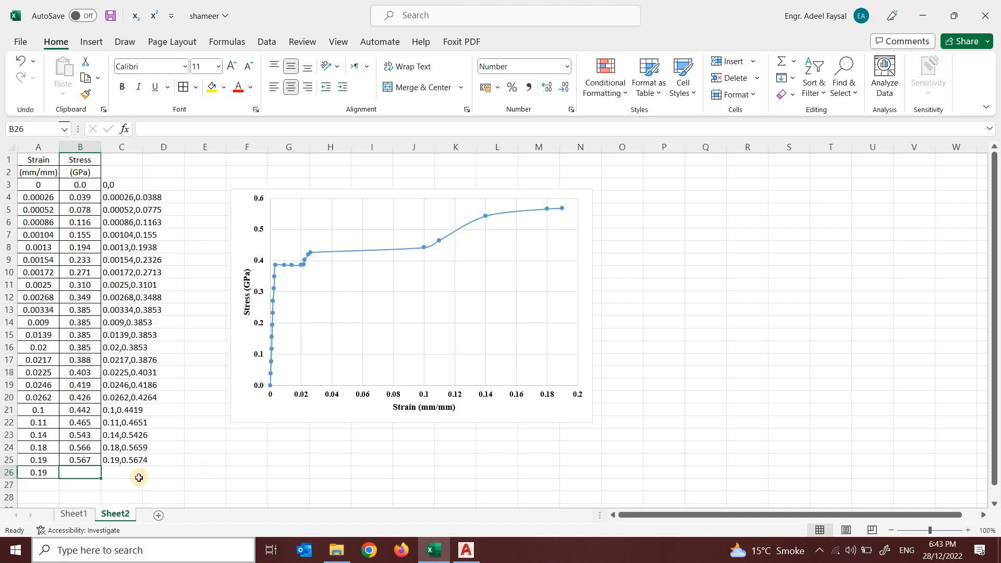
text(0)
key(Down)
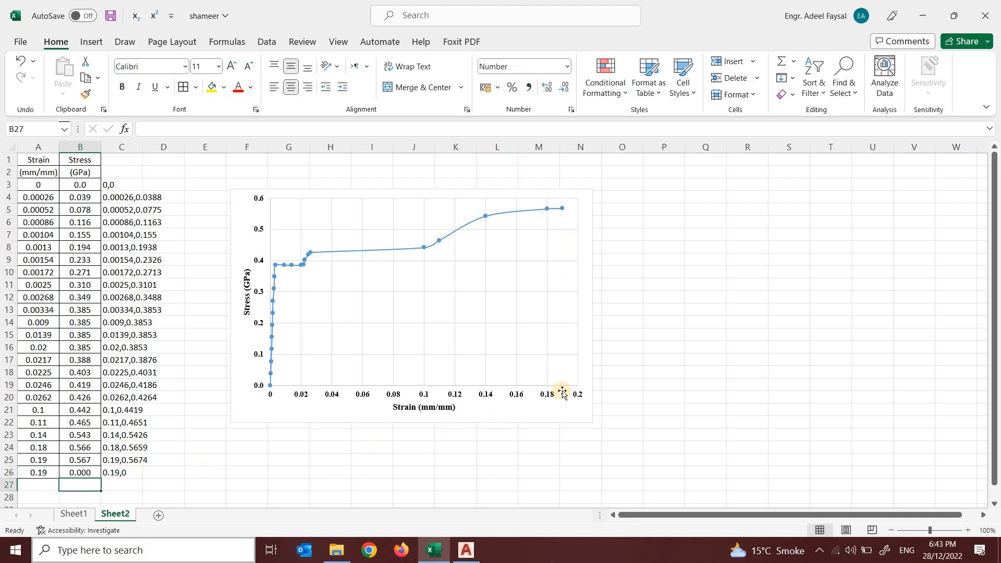
Step: Add a closing point with strain 0 and stress 0 in row 27, and extend the coordinate formula from C26 to C27
click(42, 485)
text(0)
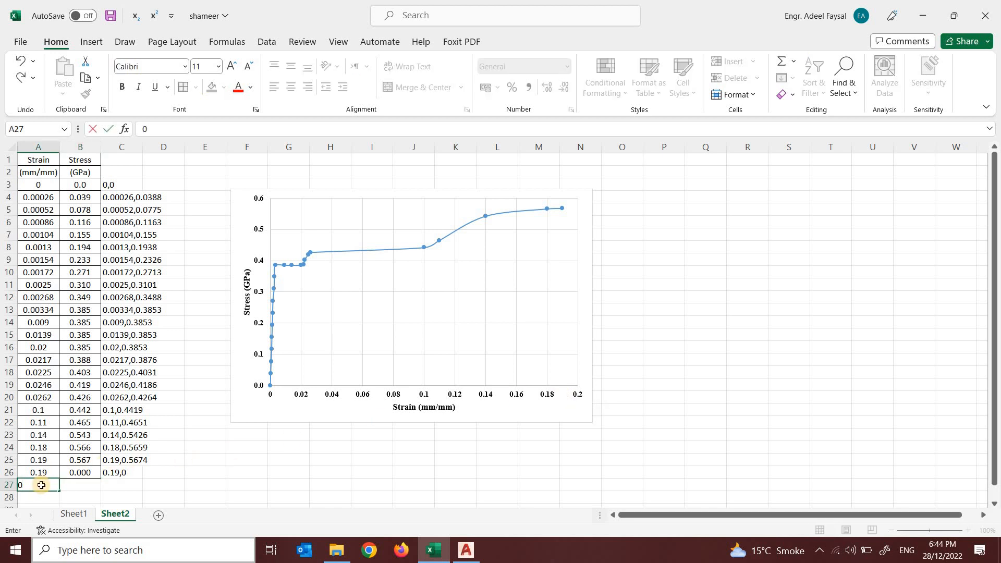
key(Tab)
text(0)
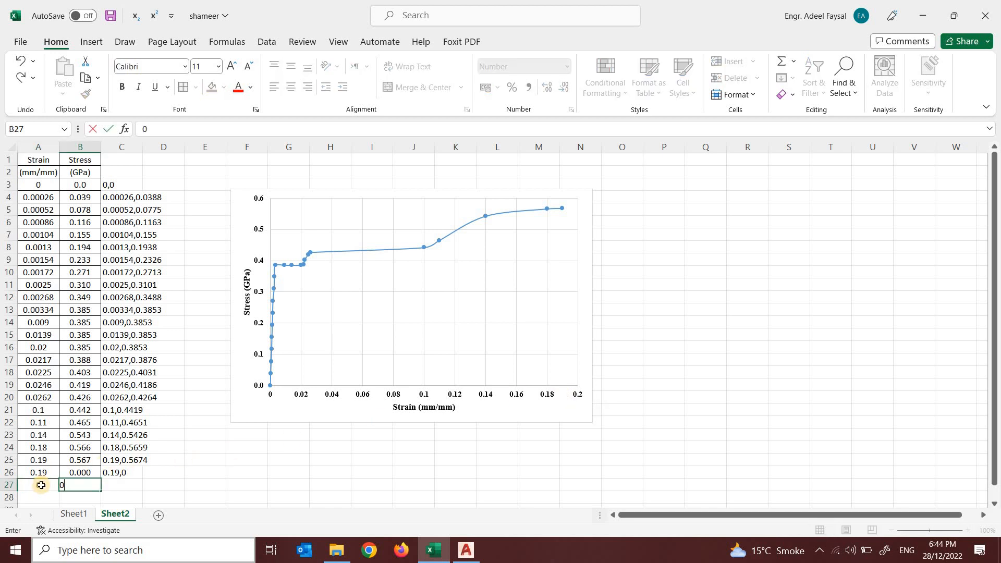
key(Return)
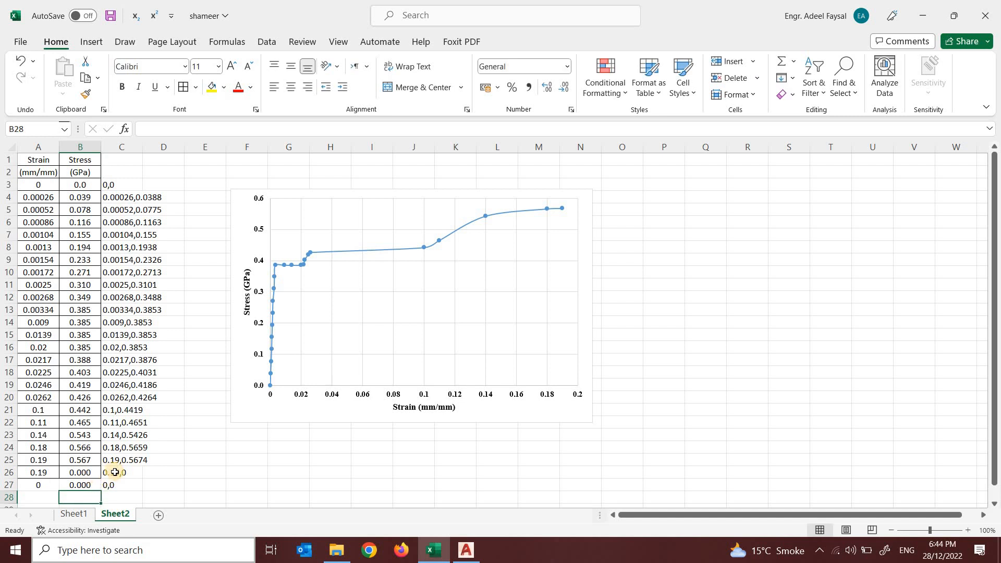
click(115, 472)
drag(142, 478, 138, 489)
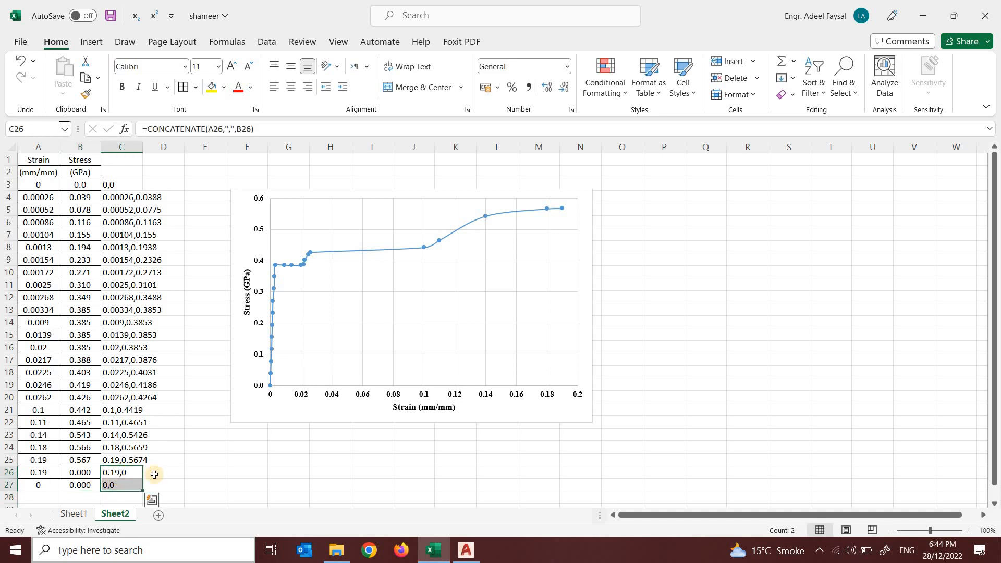
Step: Copy the coordinate pairs in C3:C27 and switch to AutoCAD
drag(112, 186, 116, 489)
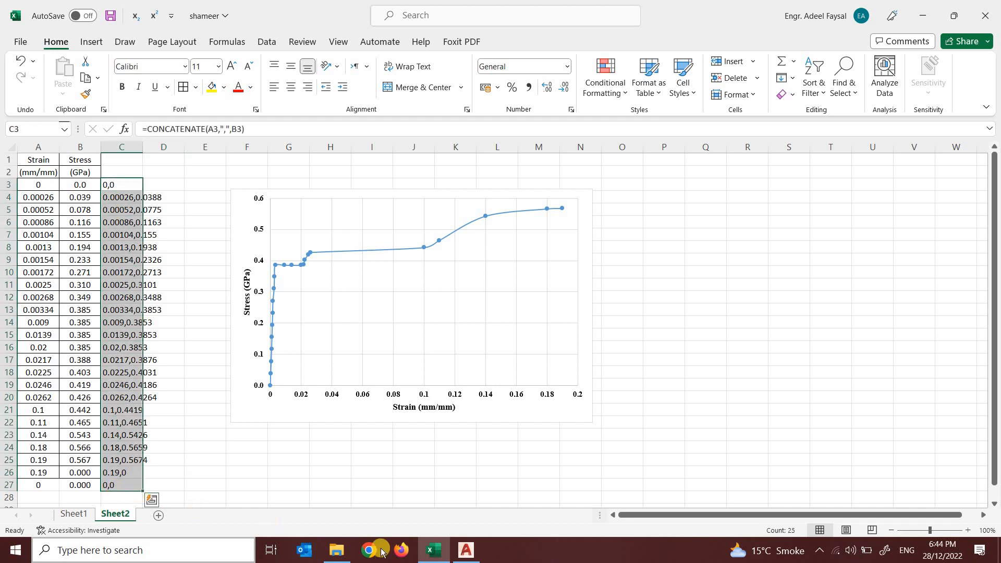
key(ctrl+c)
key(alt+Tab)
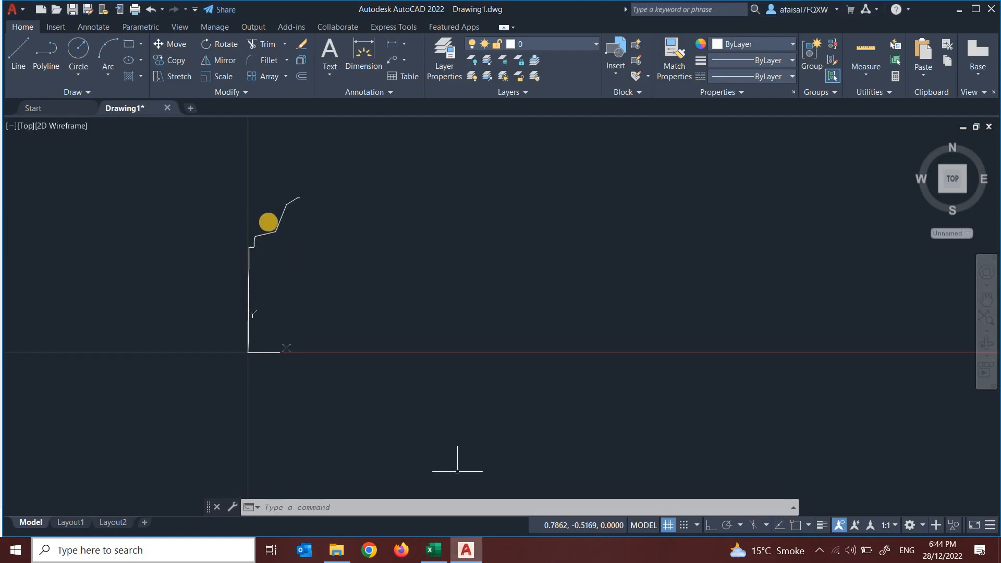
Step: Erase the open stress-strain polyline from the drawing
click(275, 233)
mouse_move(274, 234)
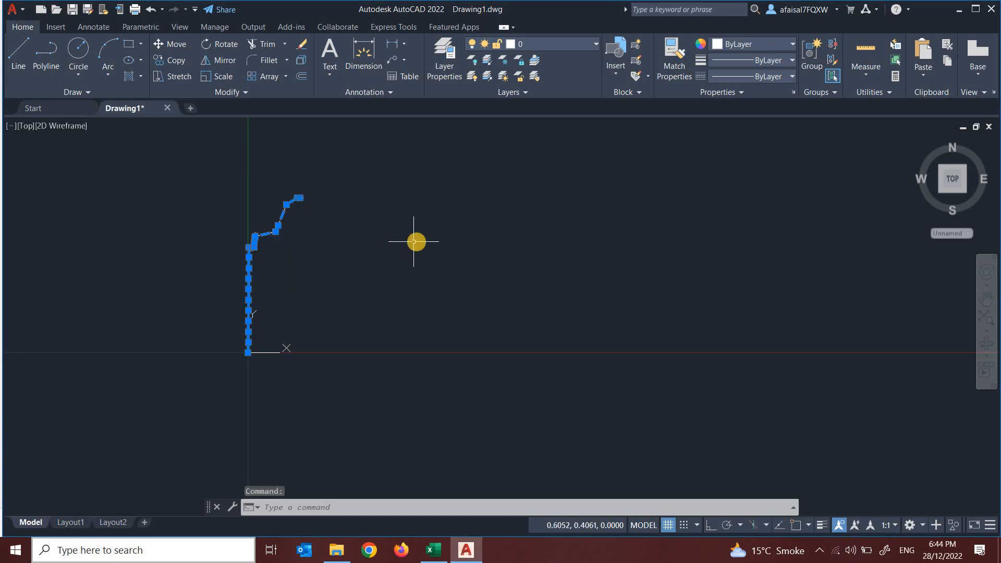
key(Delete)
Step: Draw a polyline through the copied coordinates, closing the curve's outline through 0.19,0 and back to 0,0
click(499, 507)
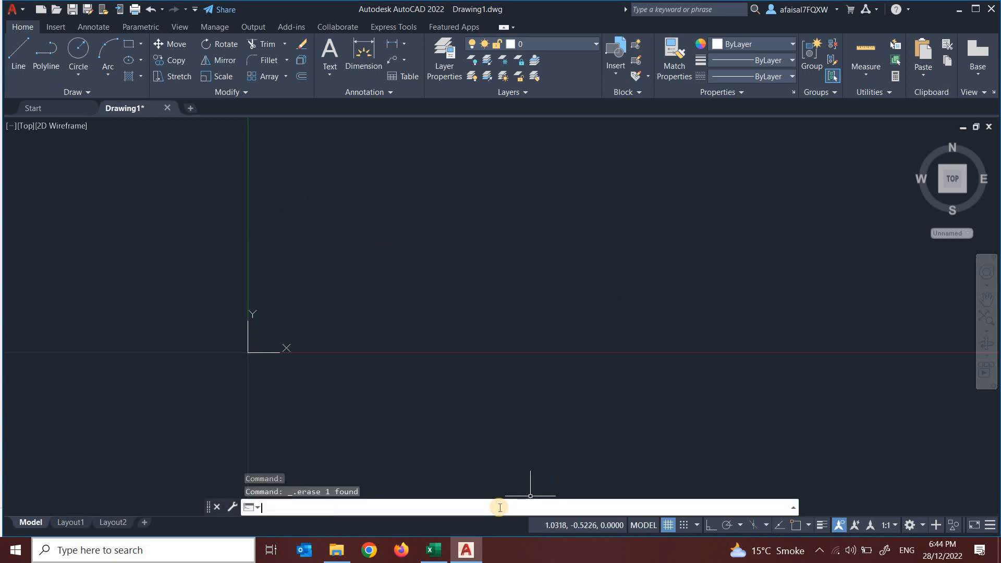
text(PL)
key(Return)
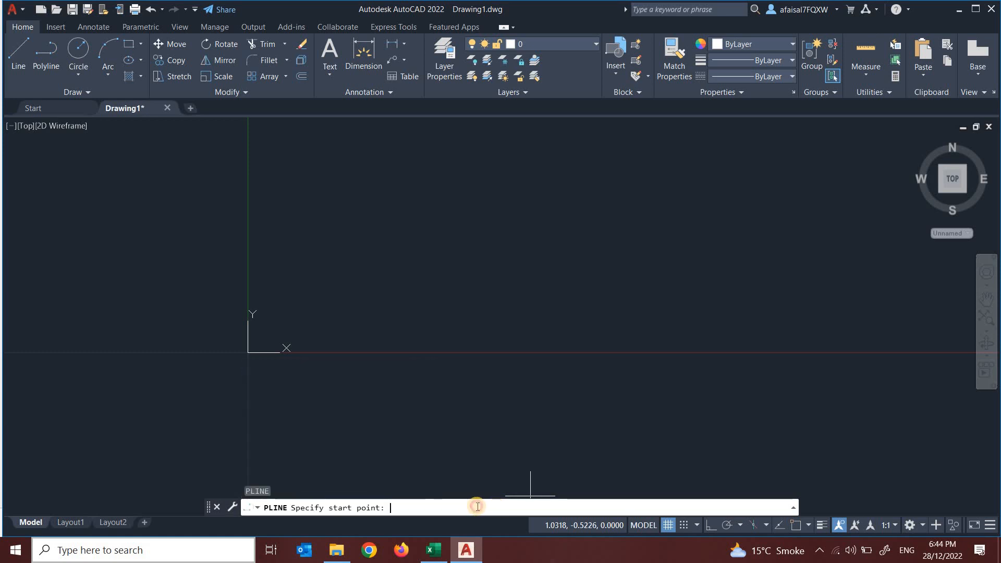
key(ctrl+v)
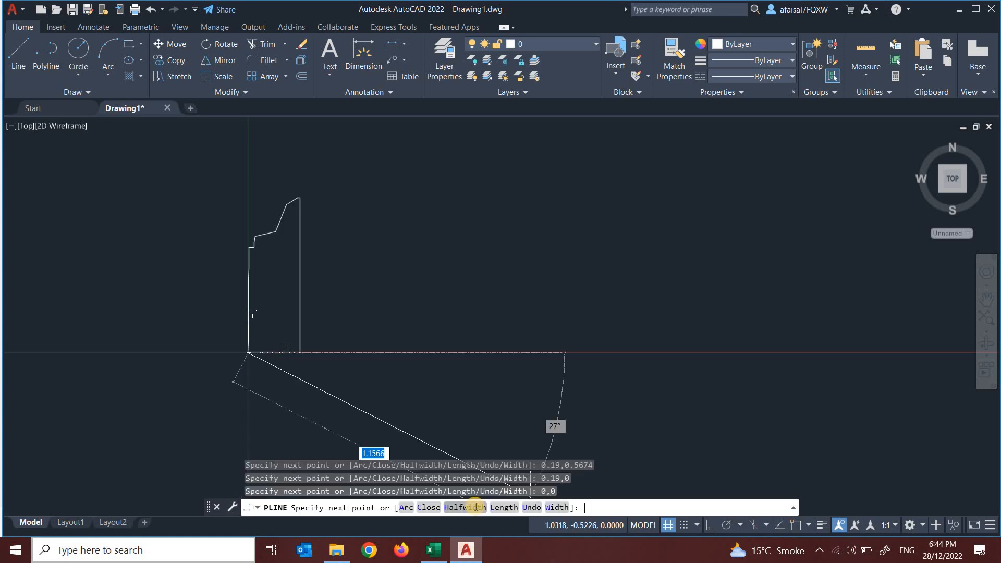
key(Return)
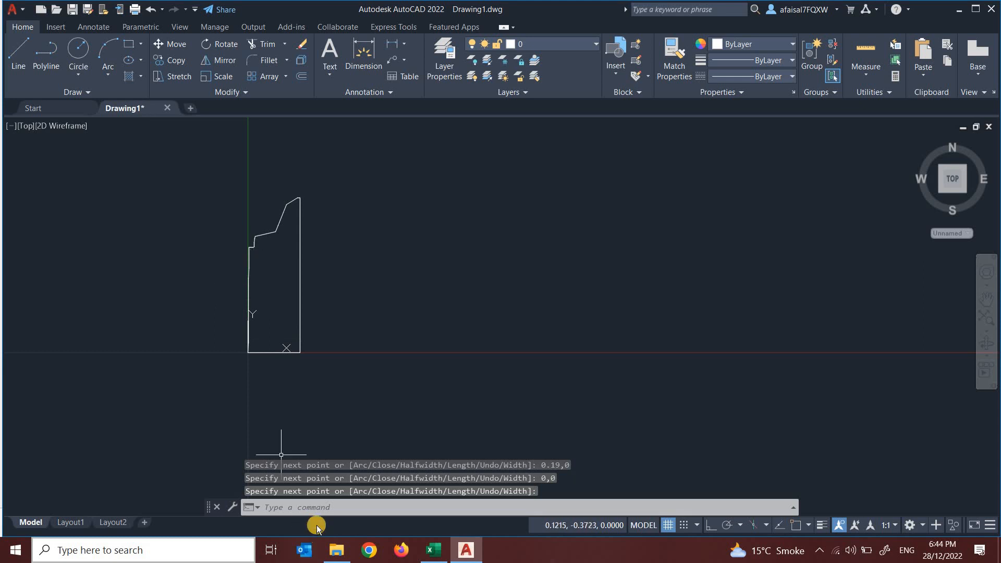
Step: Measure the area of the closed stress-strain polyline as an object with the AREA command
click(317, 510)
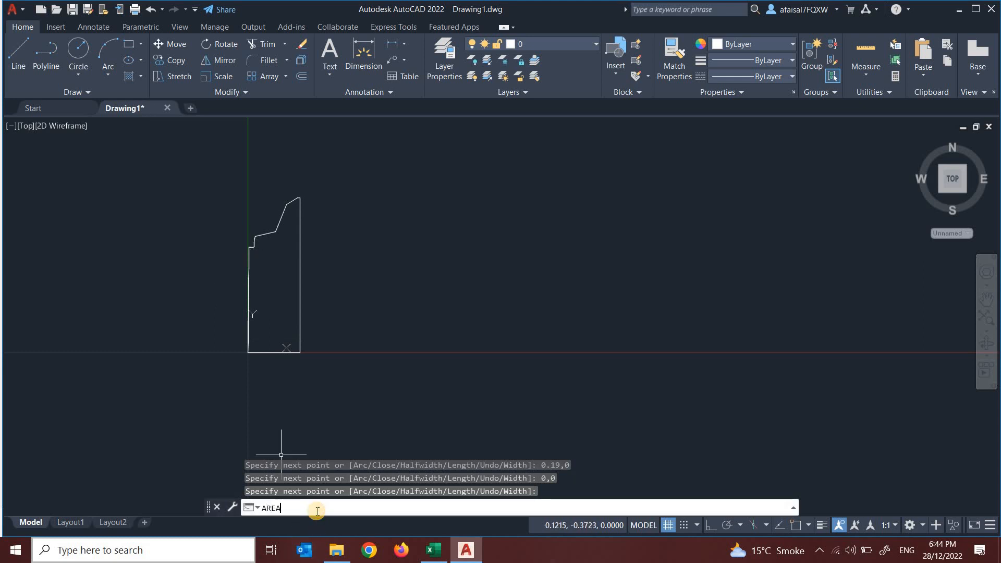
text(AREA)
key(Return)
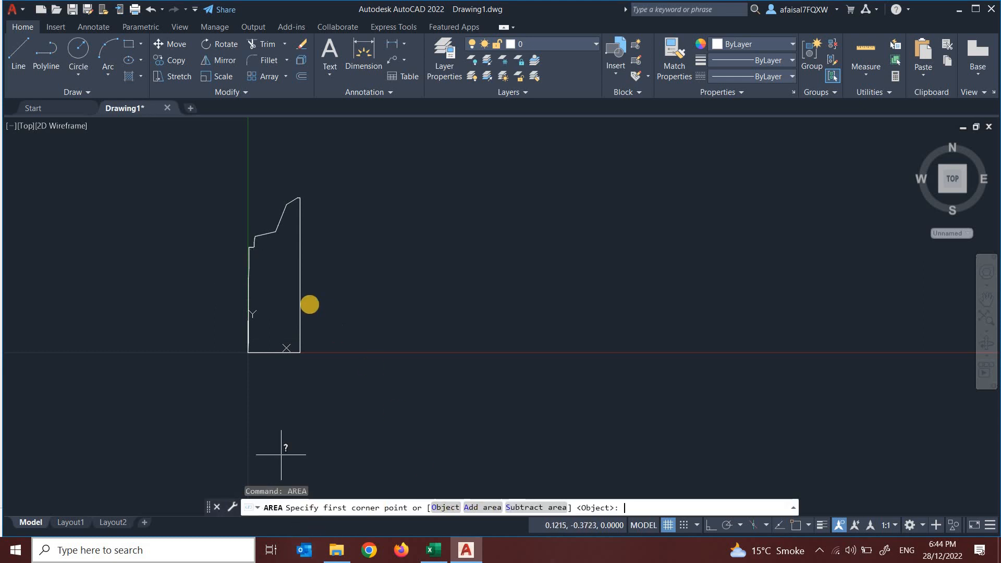
text(o)
key(Return)
click(301, 295)
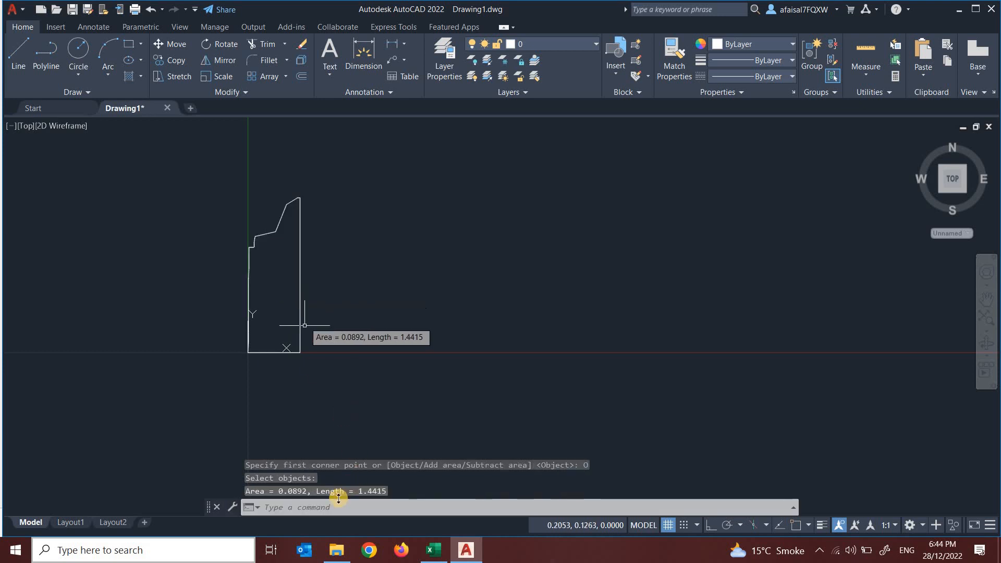
Step: Switch to Excel and record the measured area 0.0892 in G24 with the unit Gpa in H24
click(433, 550)
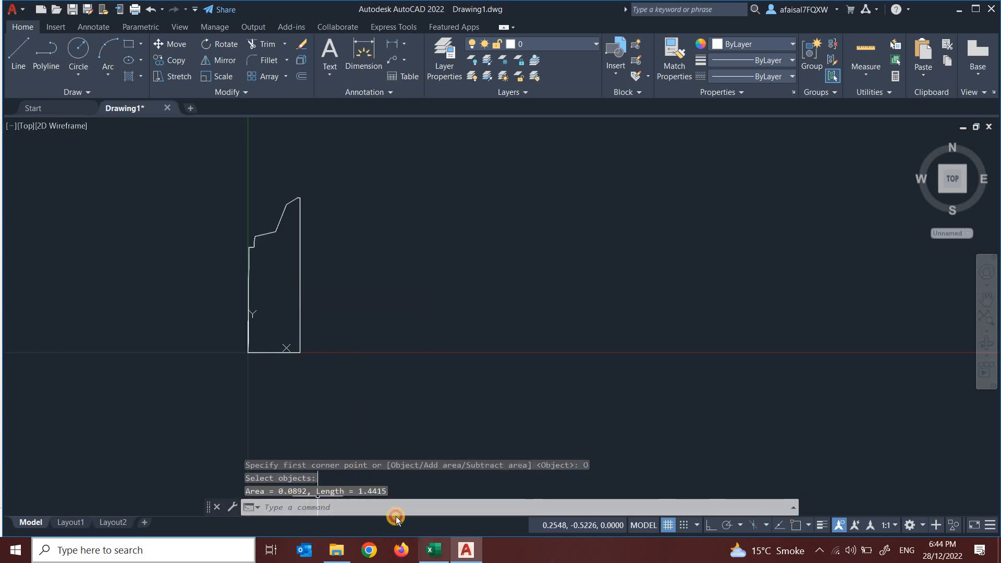
click(290, 446)
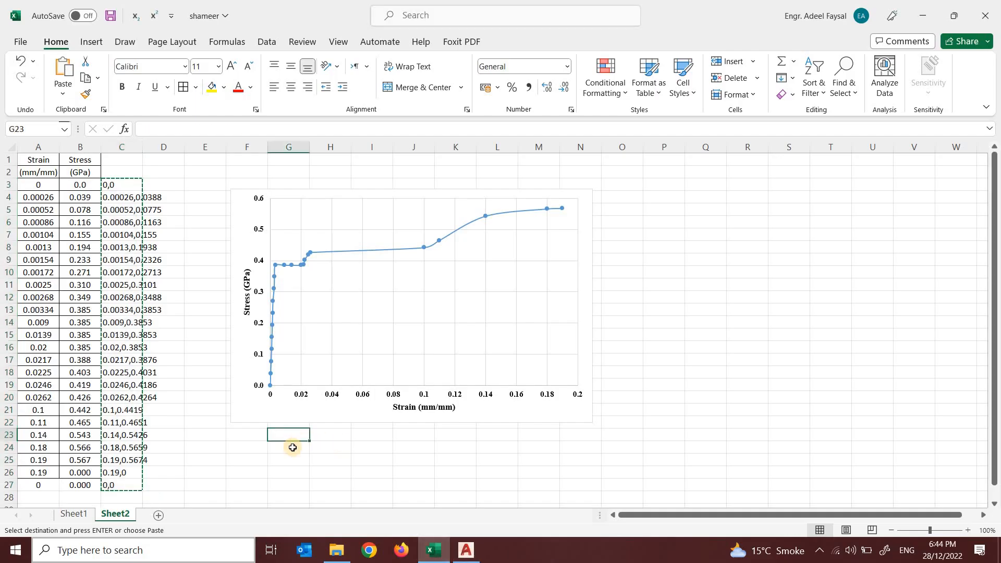
text(0.089)
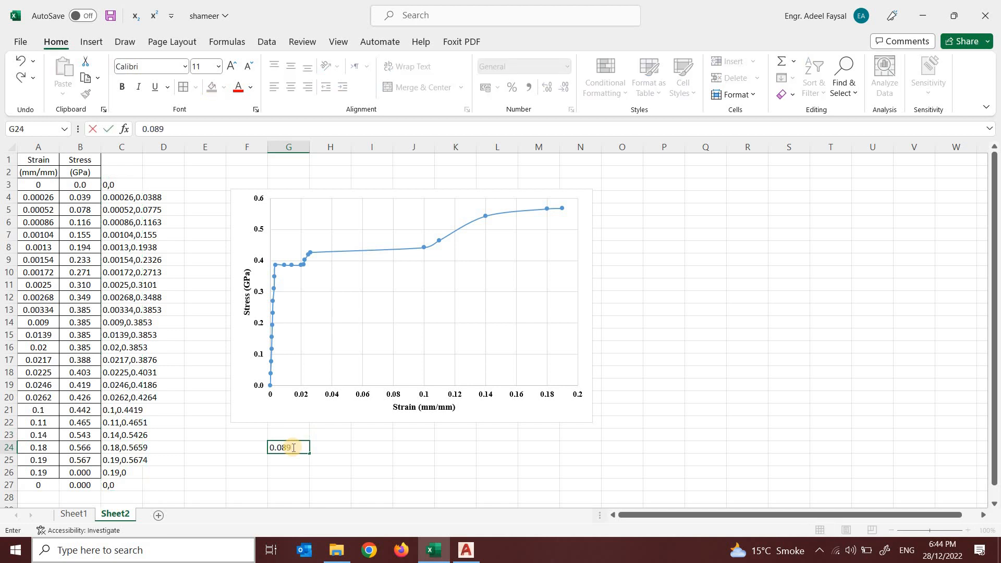
text(2)
key(Tab)
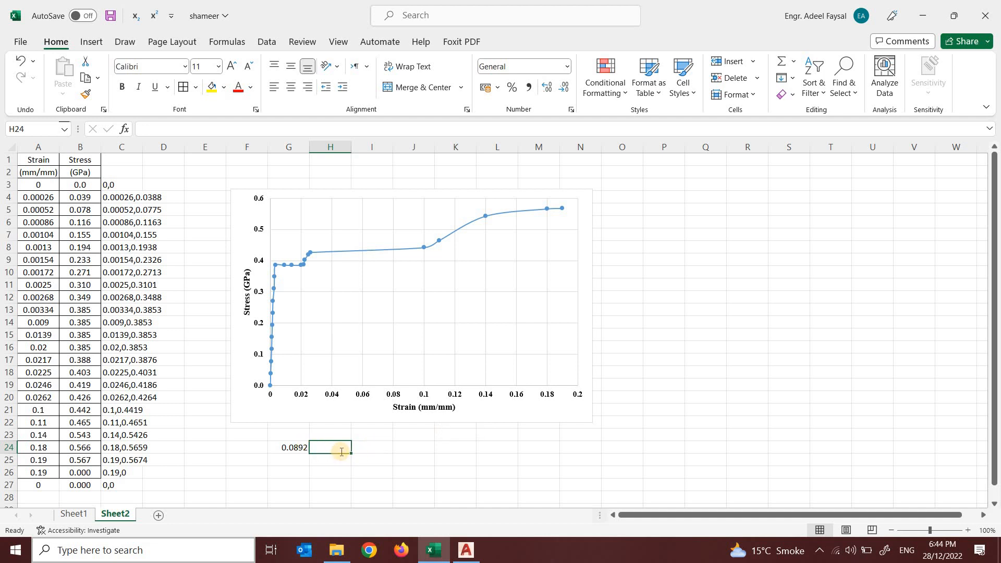
text(GPA)
key(Return)
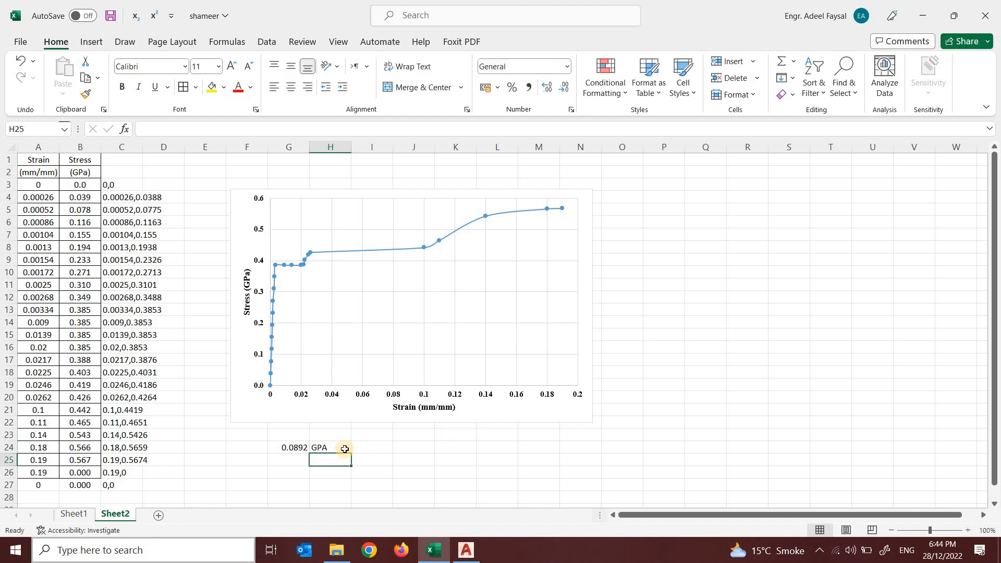
click(344, 448)
key(BackSpace)
text(a)
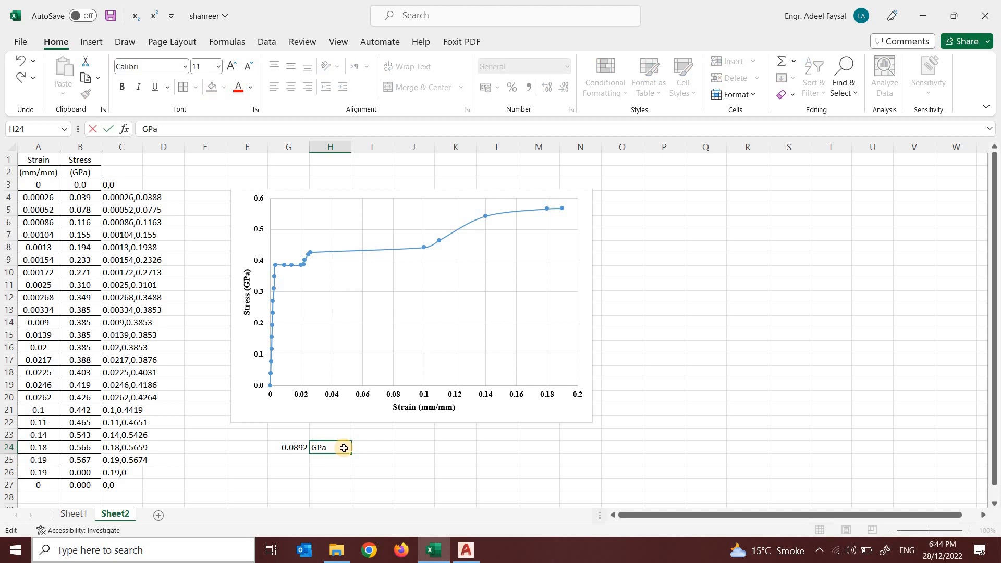
key(Return)
Step: Convert the area in G25 with a formula multiplying G24 by 1000, and label it Mpa in H25
click(285, 456)
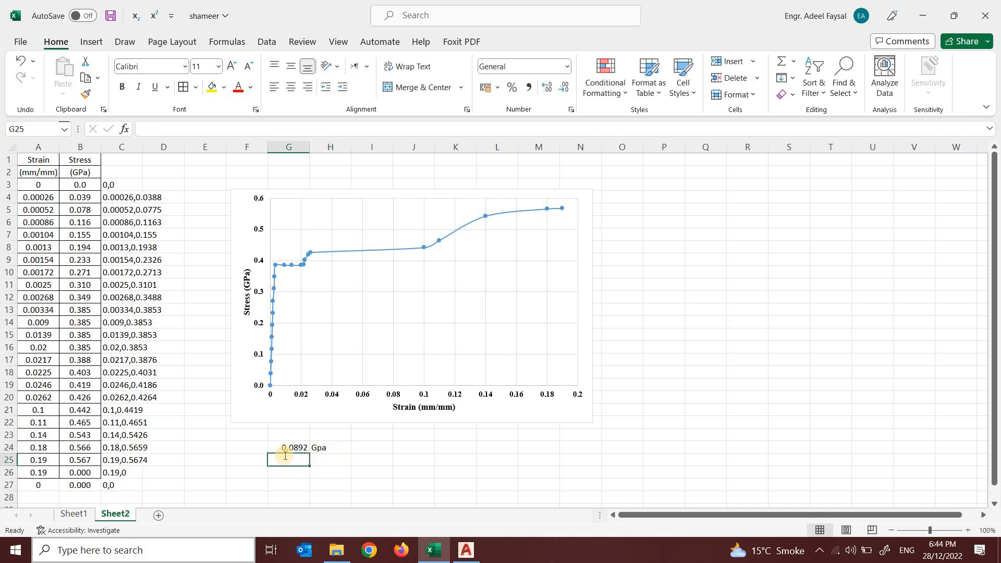
text(=)
key(Up)
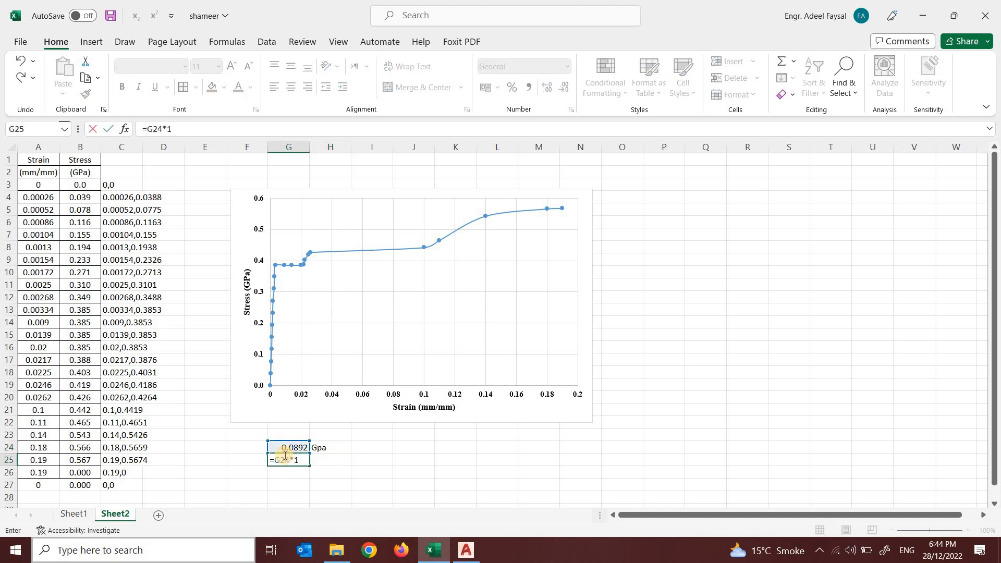
key(Return)
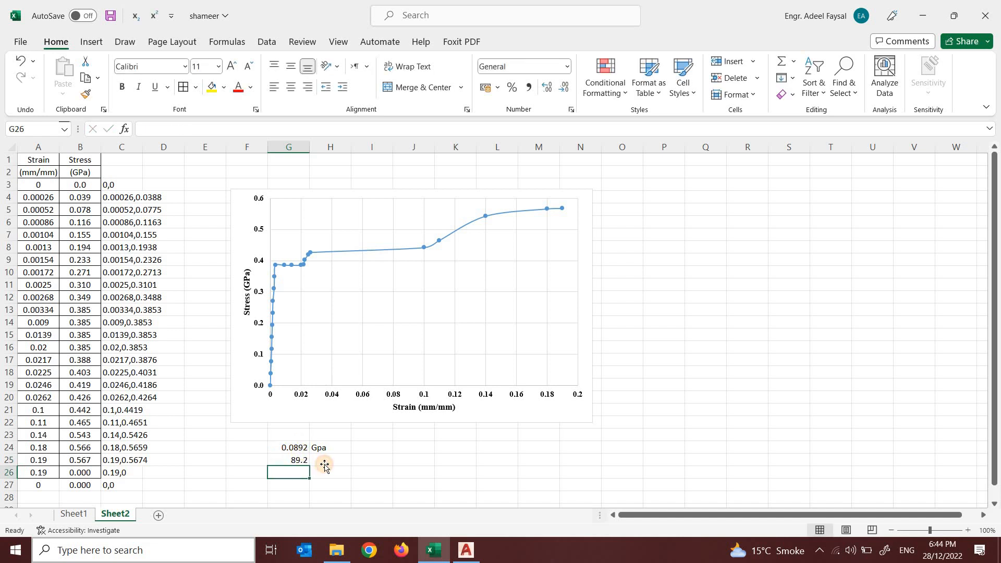
click(325, 461)
text(MP)
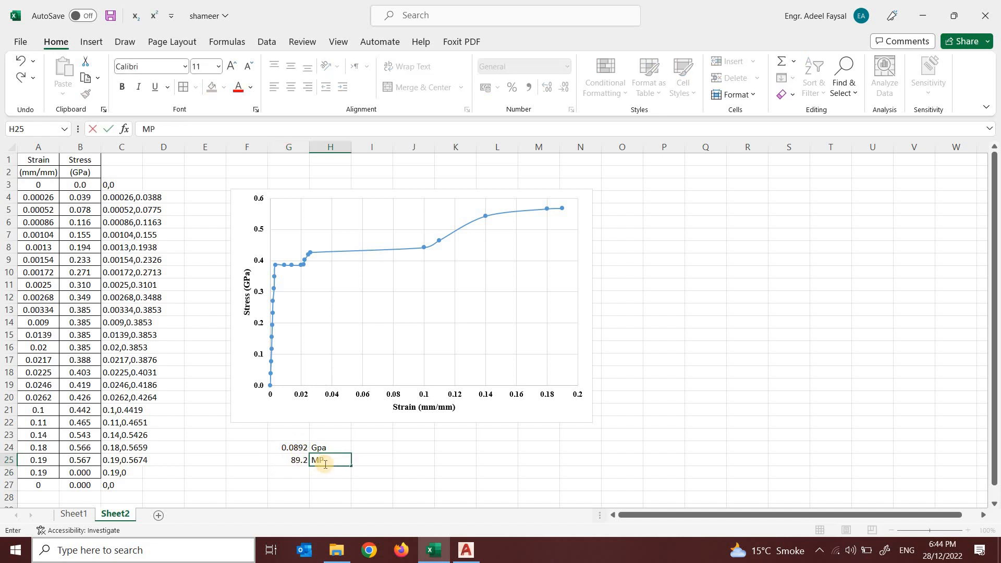
text(a)
key(Return)
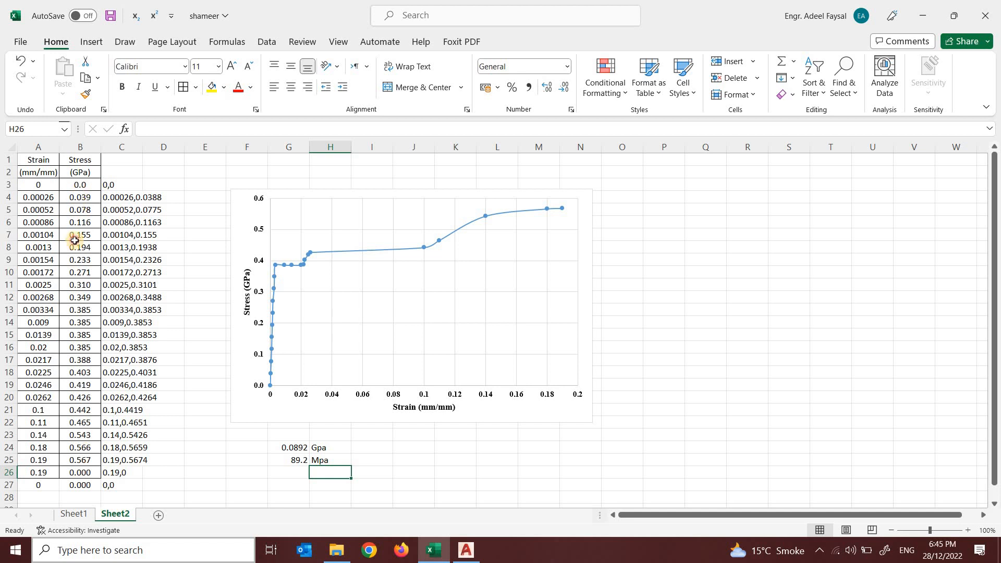
drag(79, 210, 80, 435)
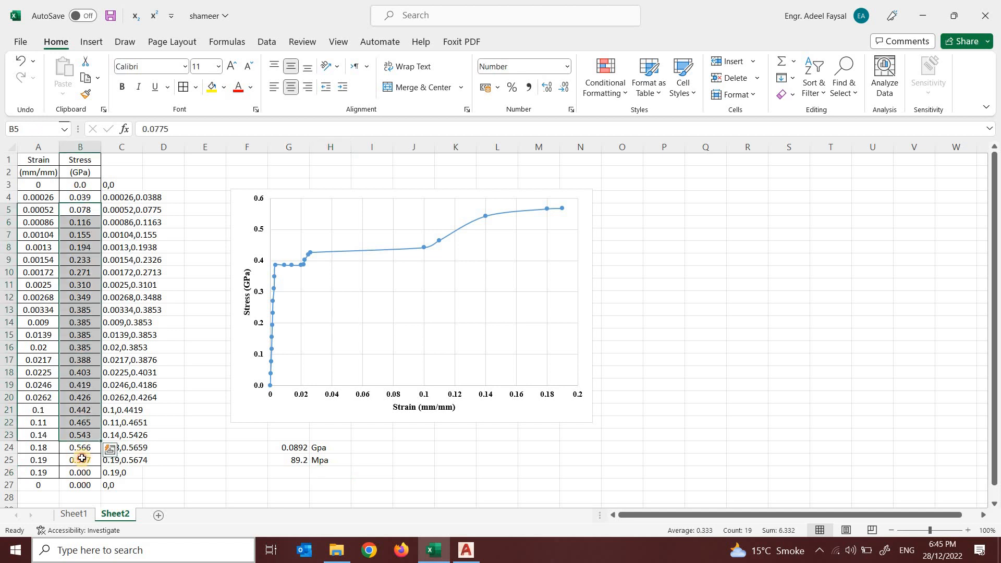
click(83, 460)
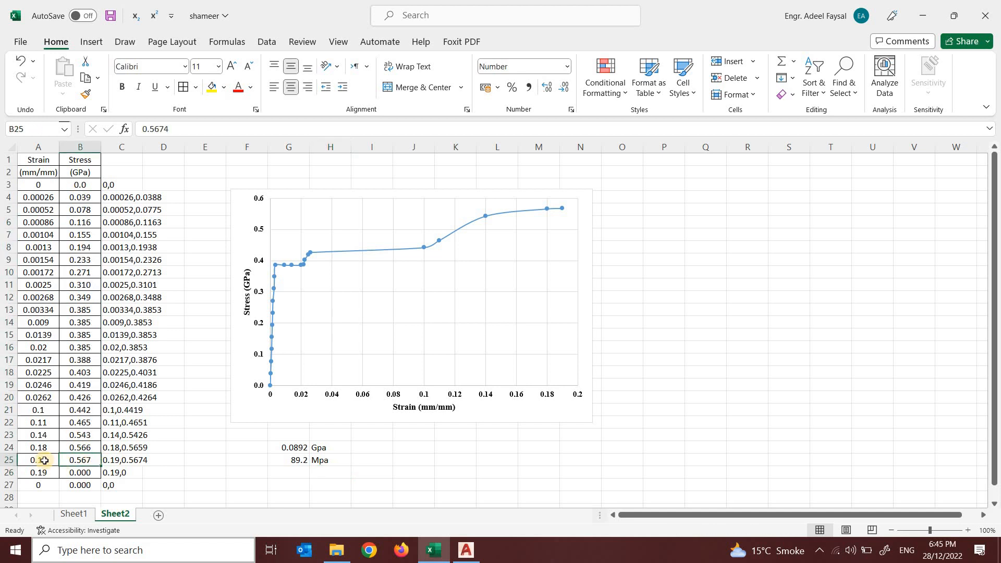
Step: Switch to AutoCAD and erase the closed stress-strain polyline from the drawing
click(465, 550)
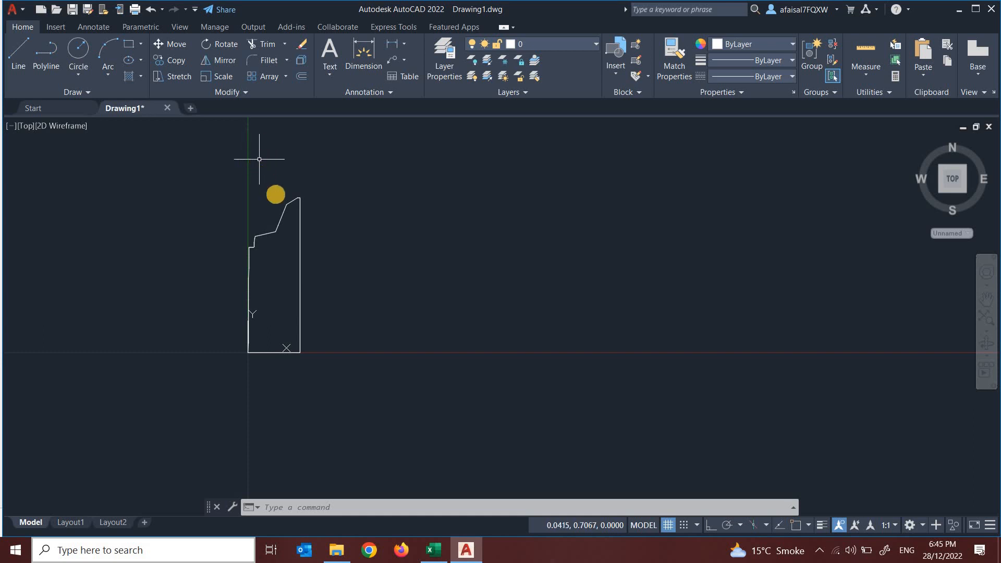
click(300, 240)
key(Delete)
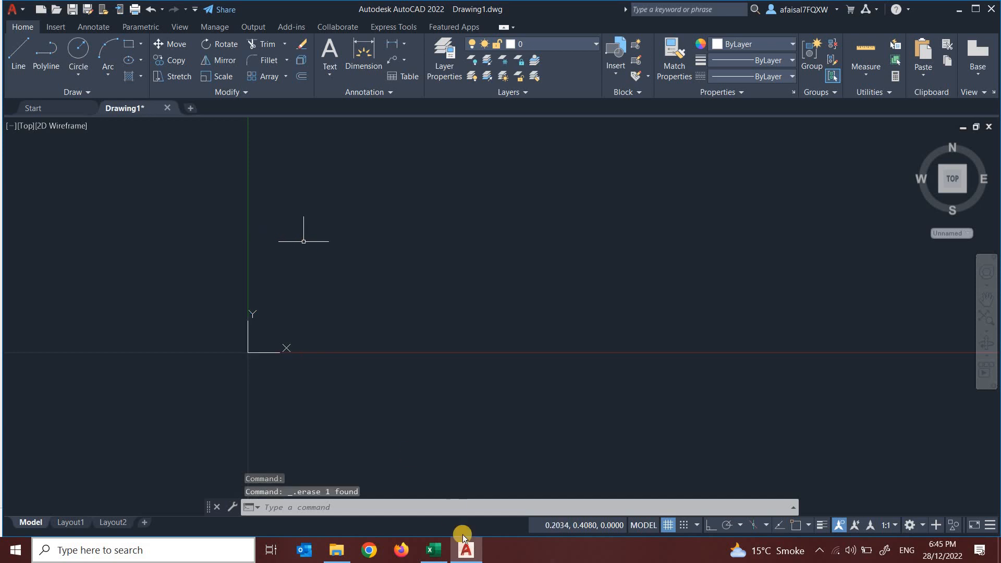
Step: In Excel, copy the N/mm^2 stress values from Sheet1 and paste them as values over Sheet2's stress column from B3 down
click(433, 548)
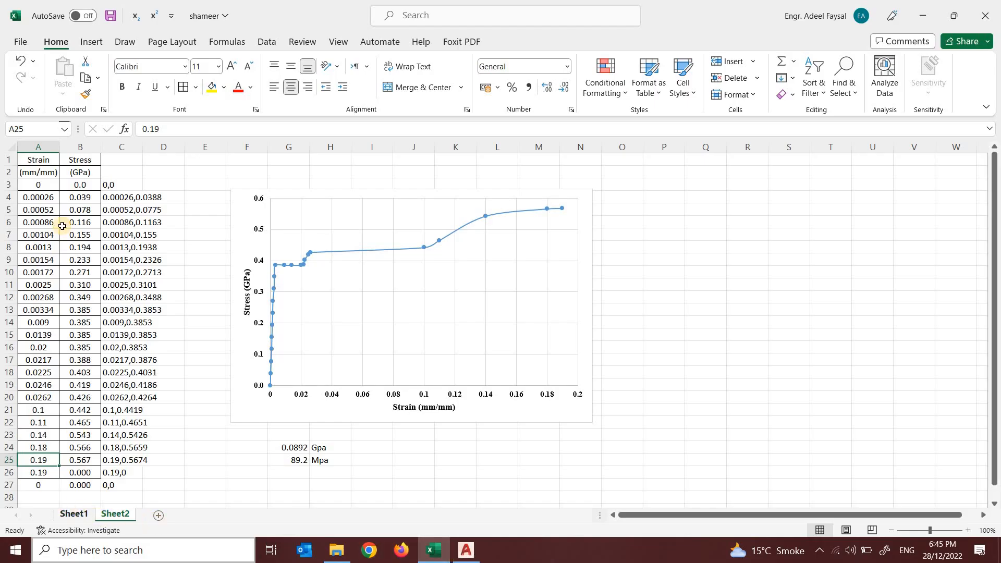
click(73, 514)
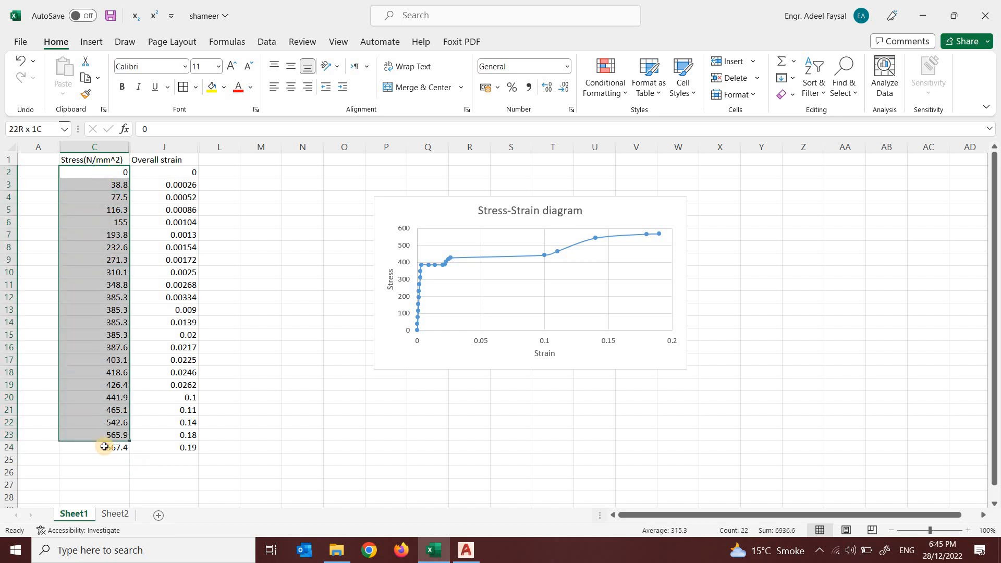
key(ctrl+c)
click(116, 514)
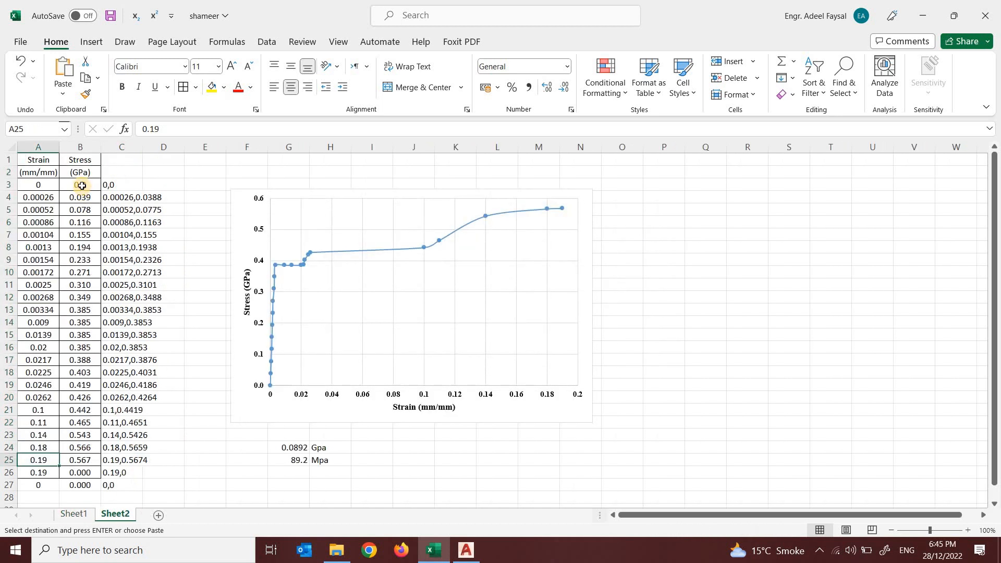
right_click(81, 185)
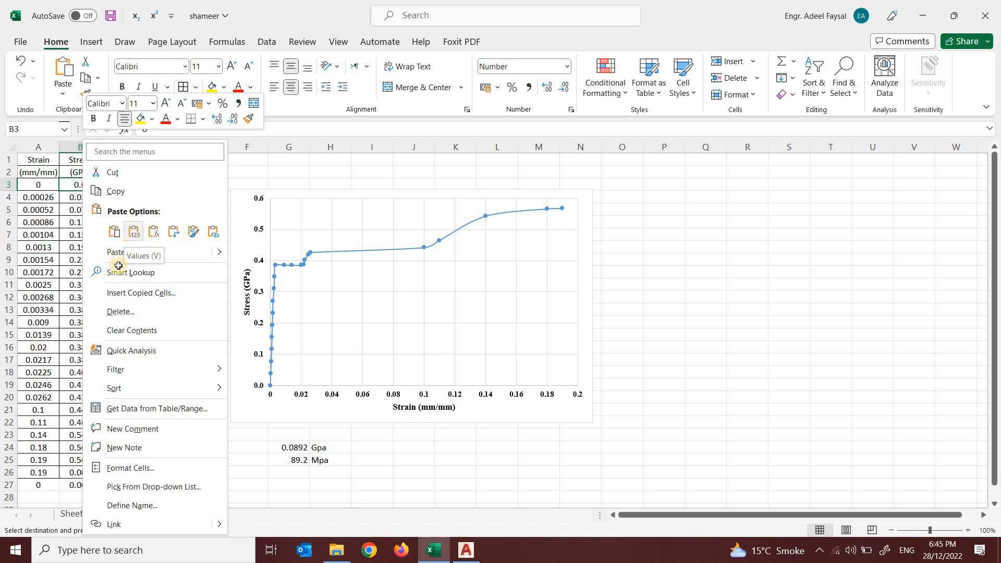
click(134, 231)
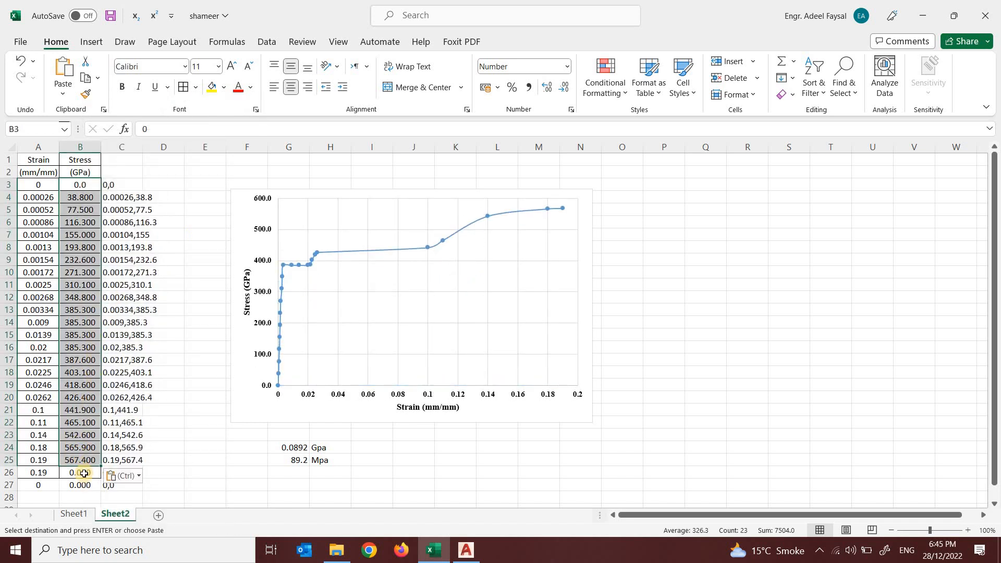
click(163, 410)
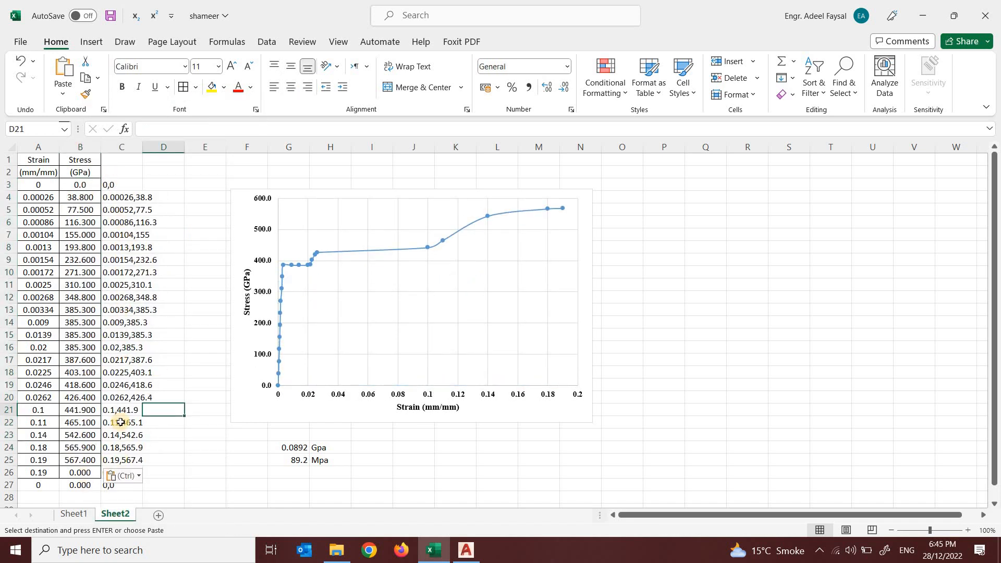
Step: Copy the updated coordinate pairs in C3:C27 and switch to AutoCAD
drag(121, 184, 123, 485)
key(ctrl+c)
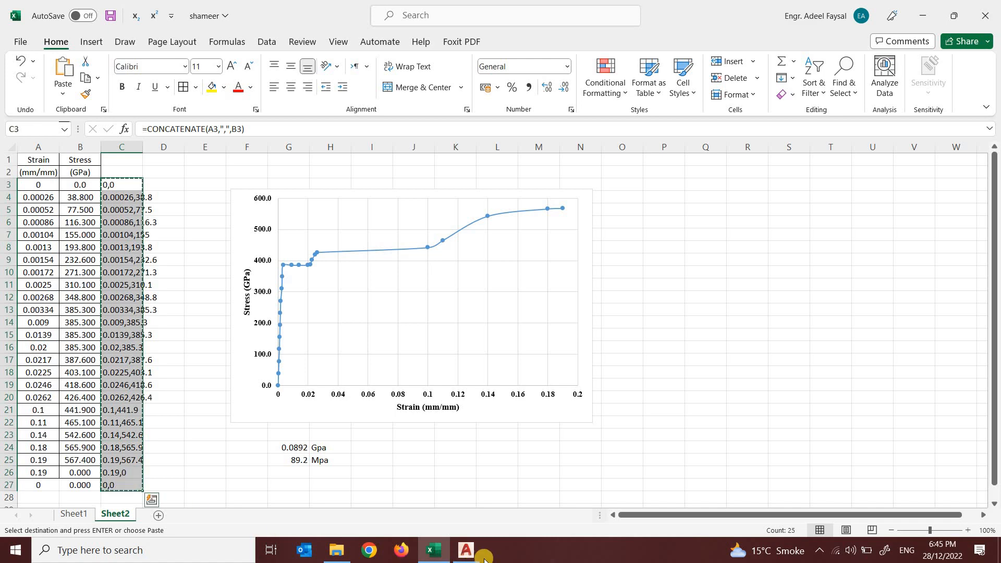
click(466, 552)
Step: Draw a polyline through the copied N/mm^2 coordinates, from 0.19,567.4 down to 0.19,0 and back to 0,0
click(332, 508)
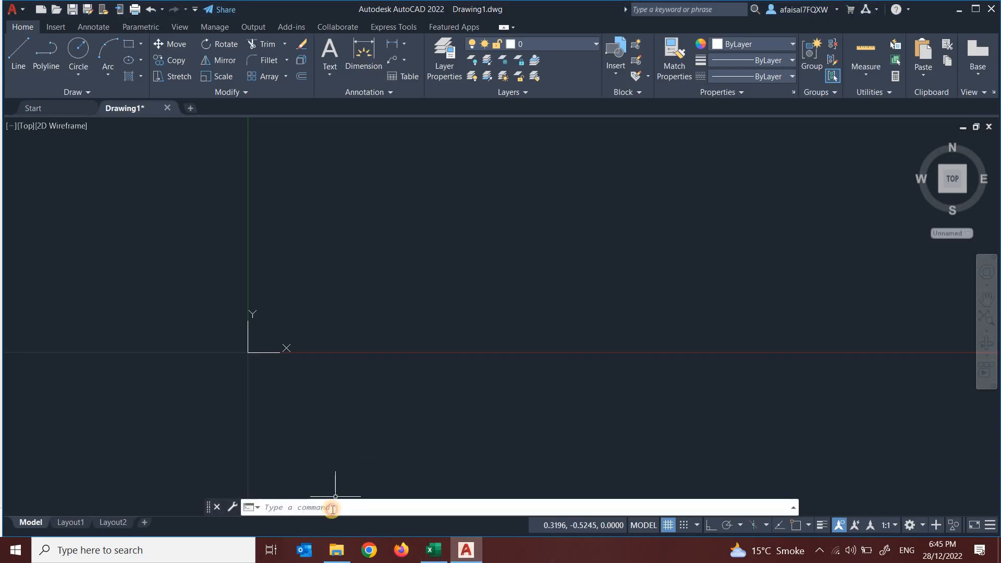
text(PL)
key(Return)
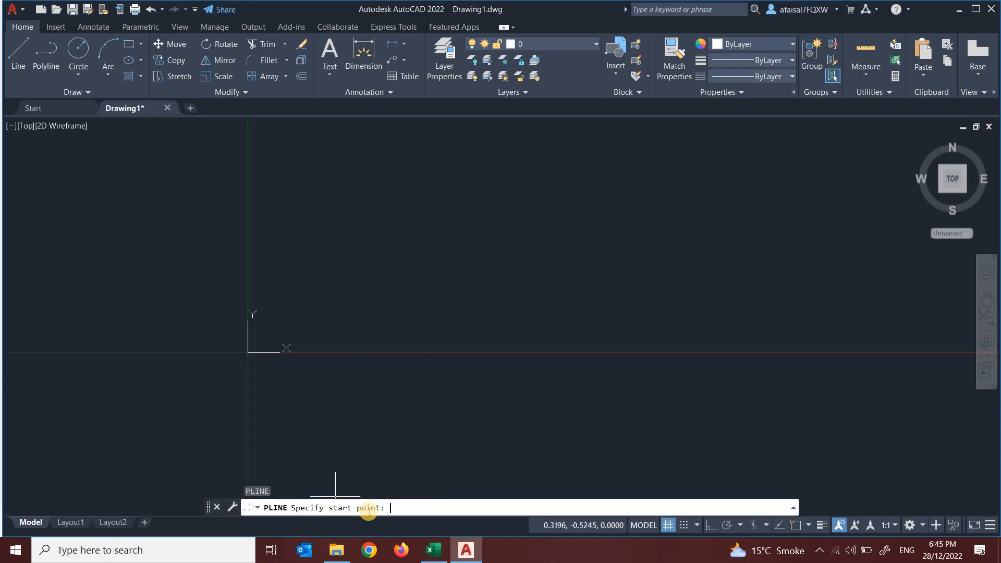
key(ctrl+v)
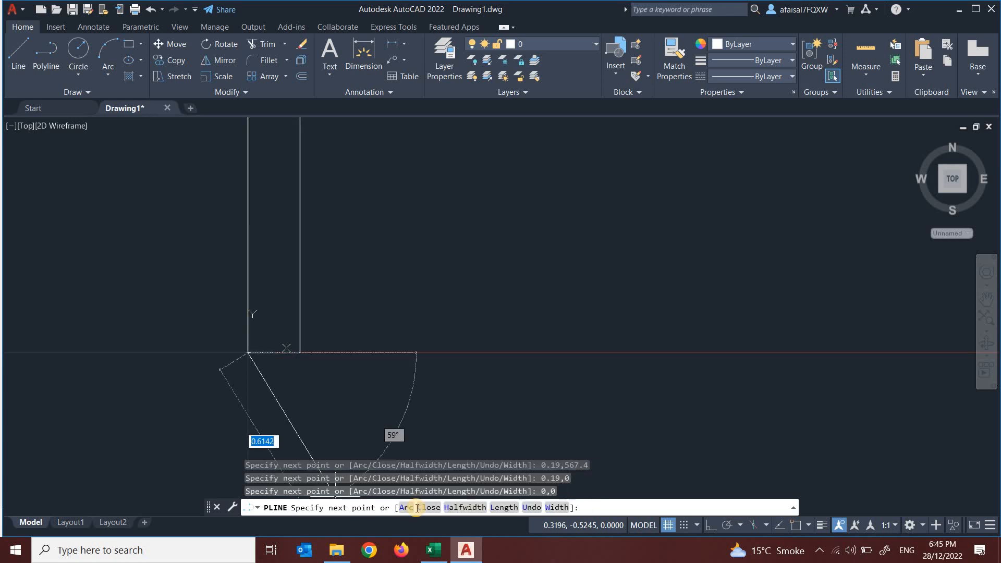
key(Return)
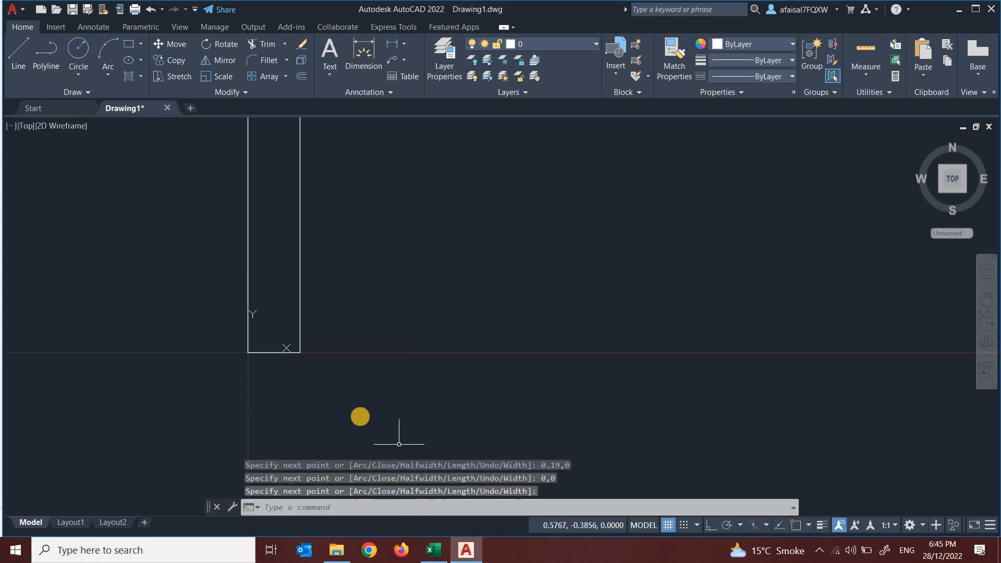
Step: Examine the narrow new polyline along its height and around the origin
scroll(323, 356, down, 6)
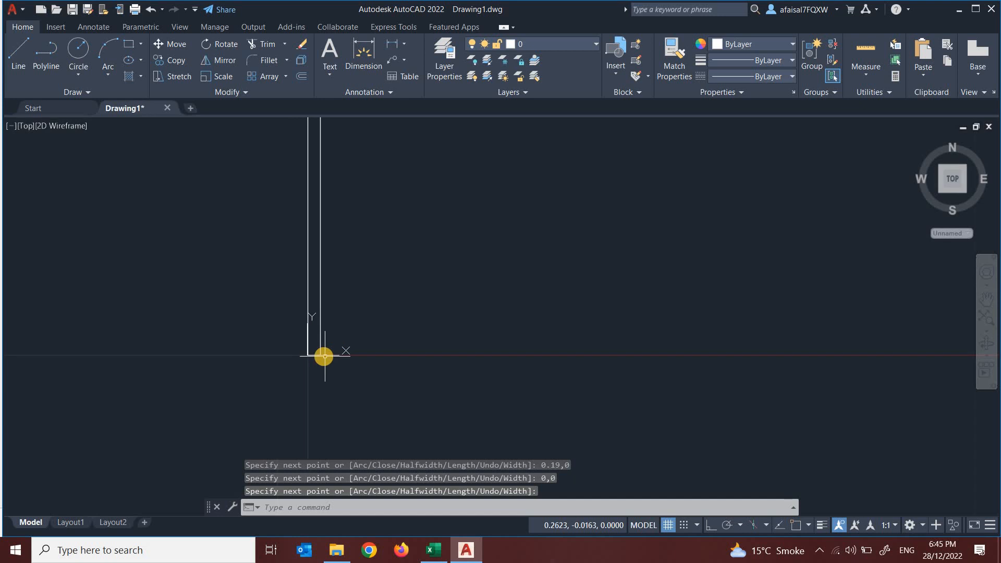
scroll(330, 326, down, 5)
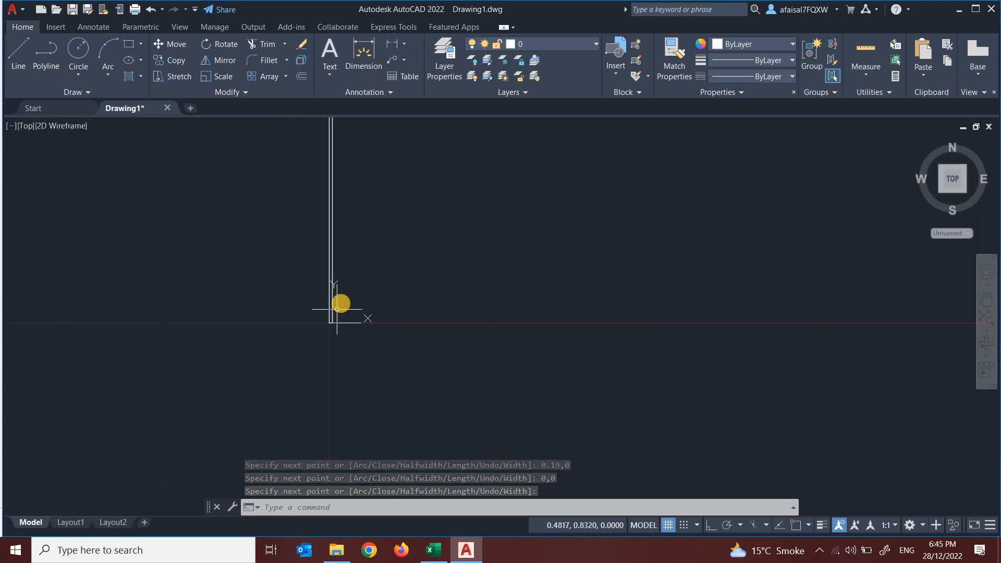
scroll(340, 303, down, 4)
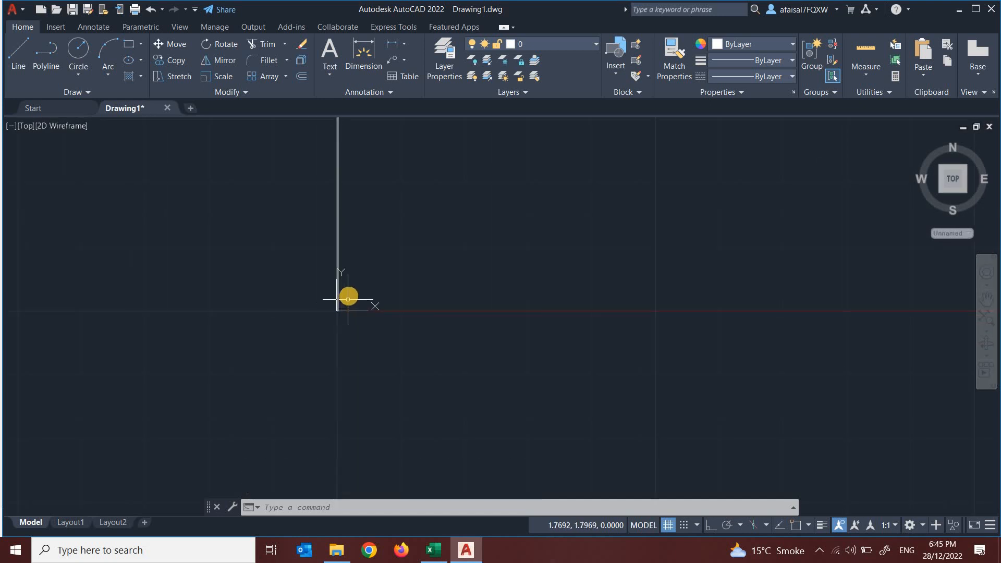
scroll(349, 292, down, 4)
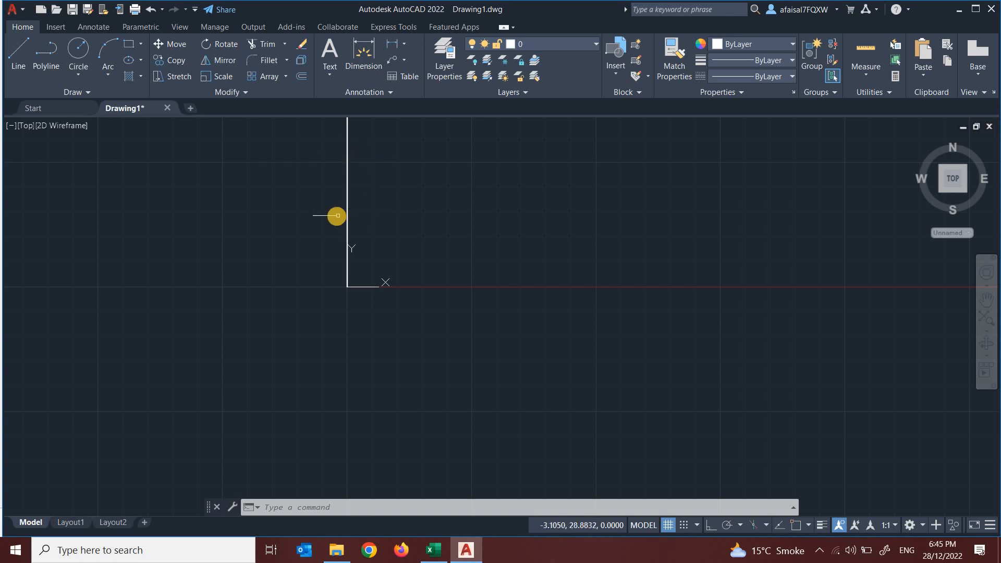
scroll(355, 284, up, 5)
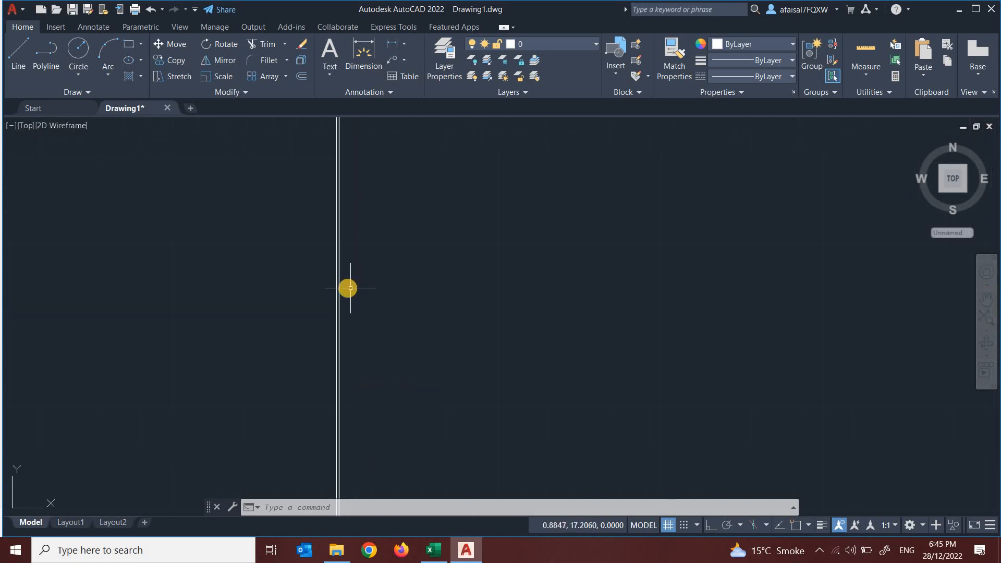
scroll(335, 315, down, 1)
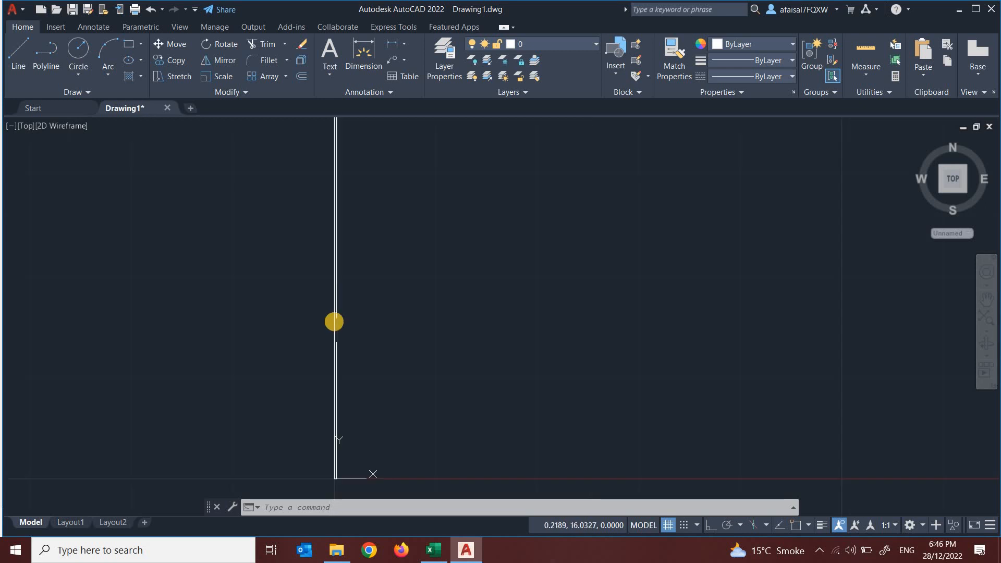
Step: Inspect the near-vertical sides of the N/mm^2 polyline just above the origin, and return to the Excel data
scroll(334, 321, down, 3)
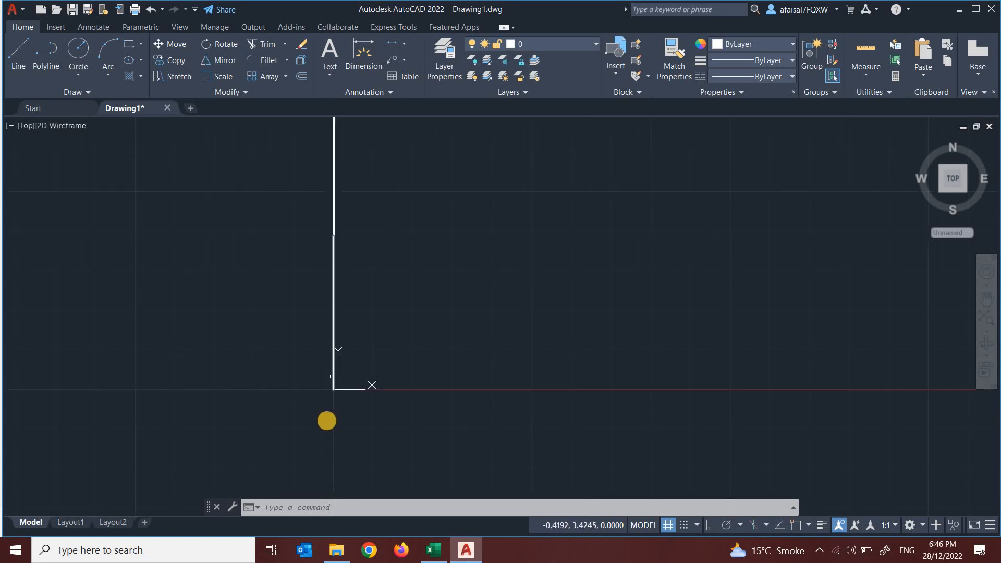
scroll(333, 331, up, 2)
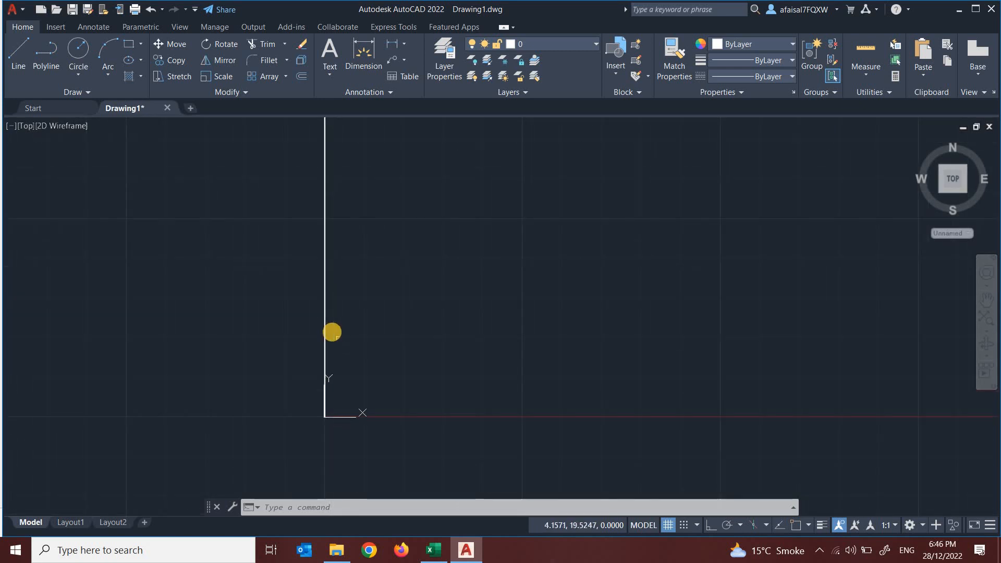
scroll(328, 327, up, 2)
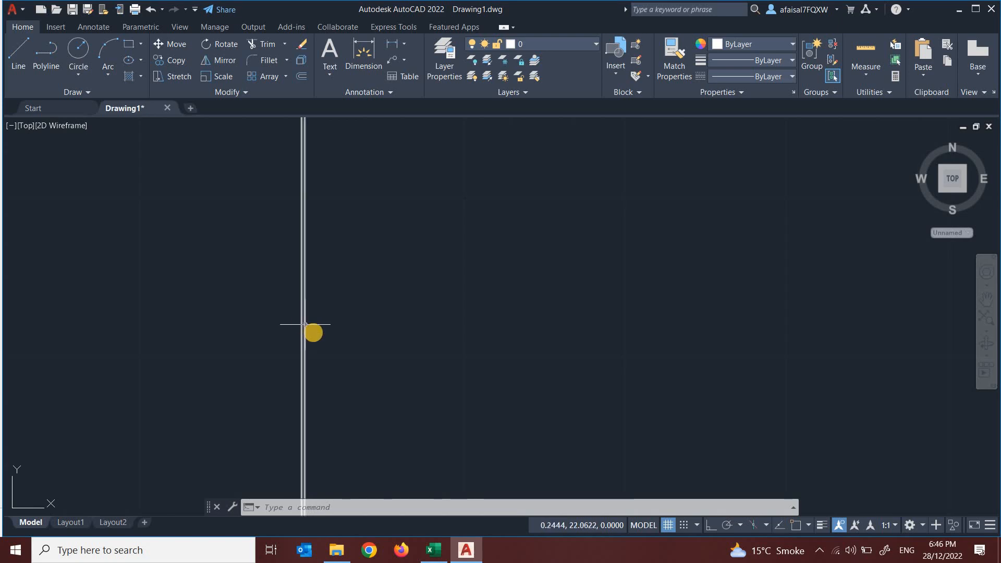
key(alt+Tab)
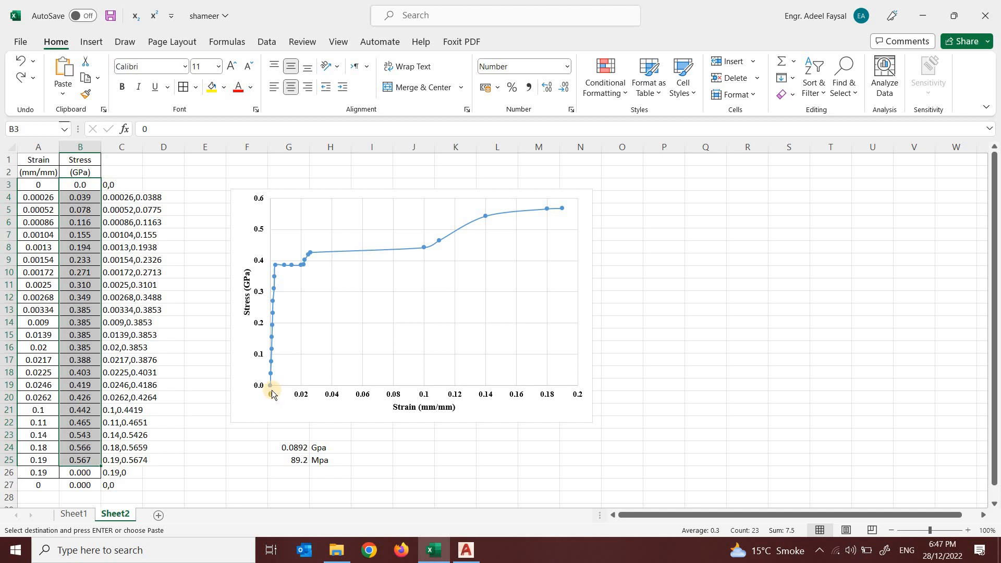
Step: In AutoCAD, draw a polyline through the GPa coordinate pairs copied from Excel cells C3:C13, from 0,0 to 0.00334,0.3853
click(462, 550)
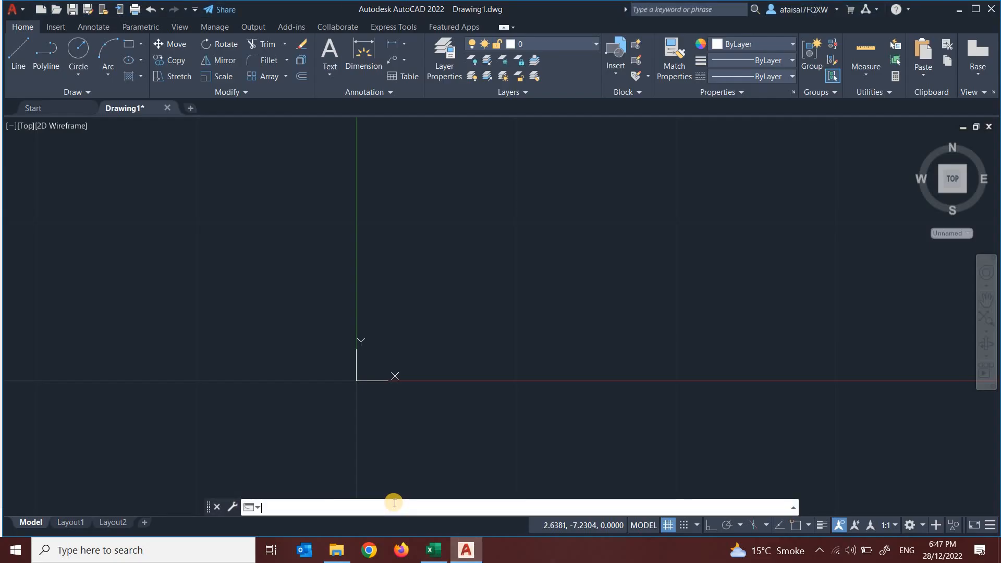
text(PL)
key(Return)
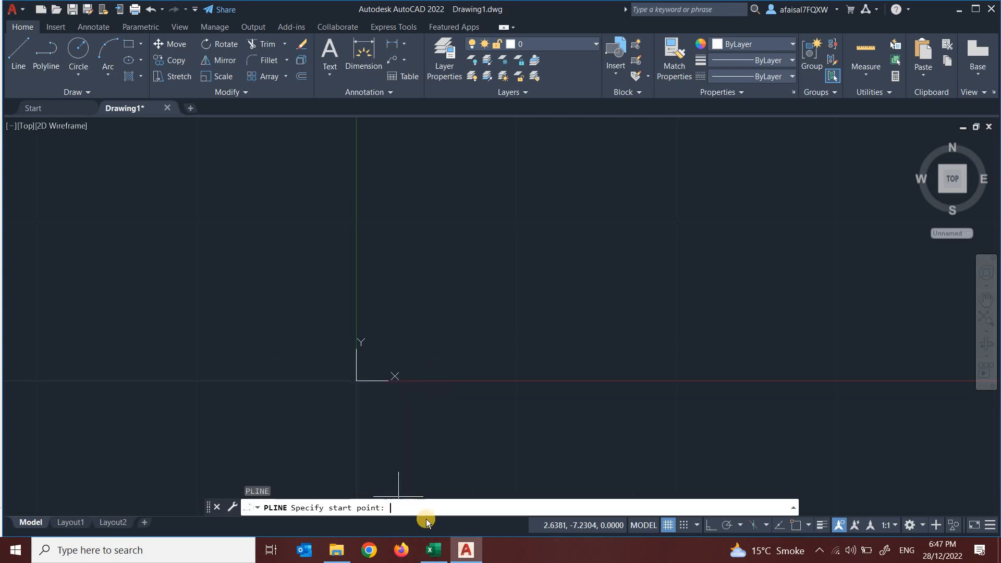
click(433, 550)
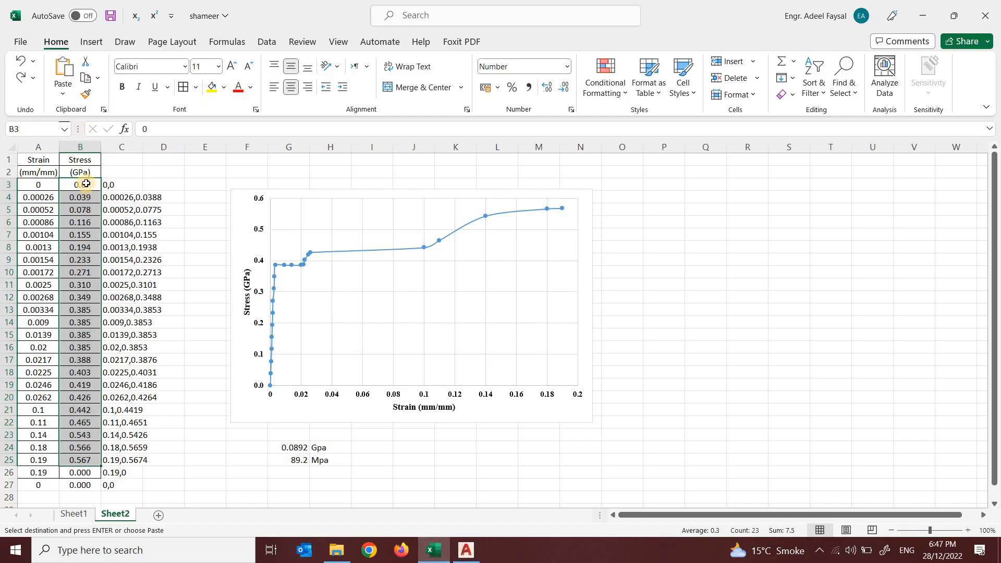
drag(86, 183, 93, 306)
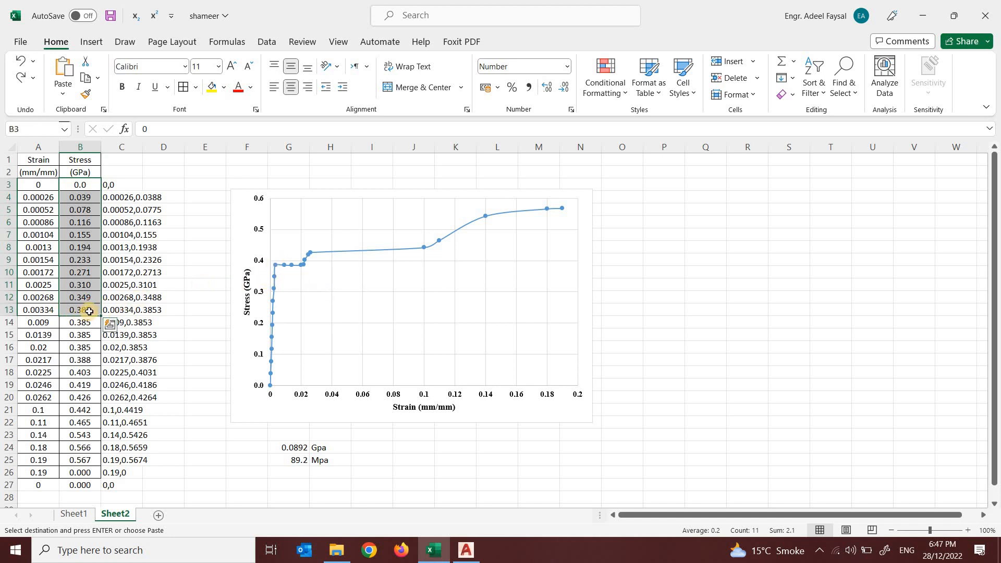
click(466, 549)
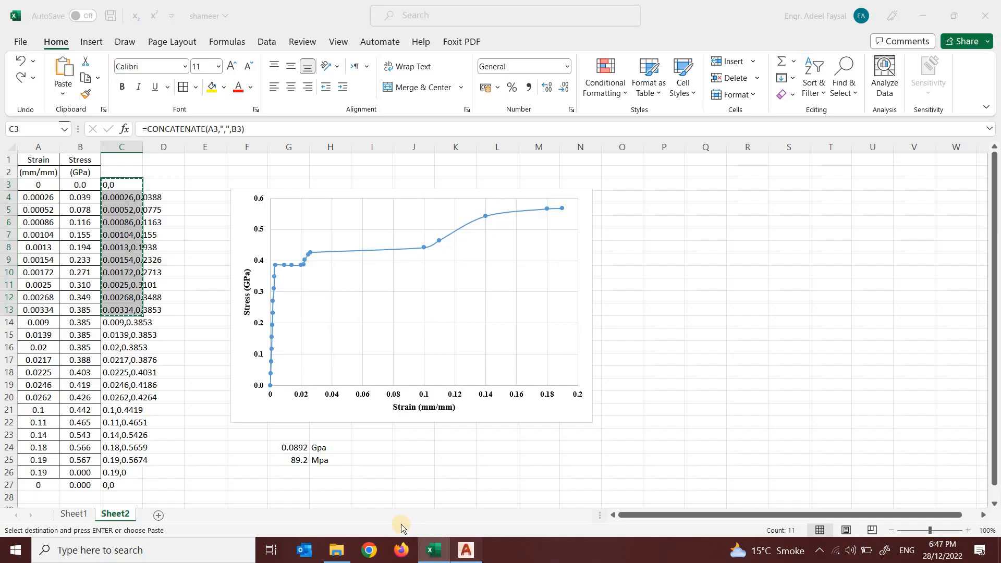
key(ctrl+v)
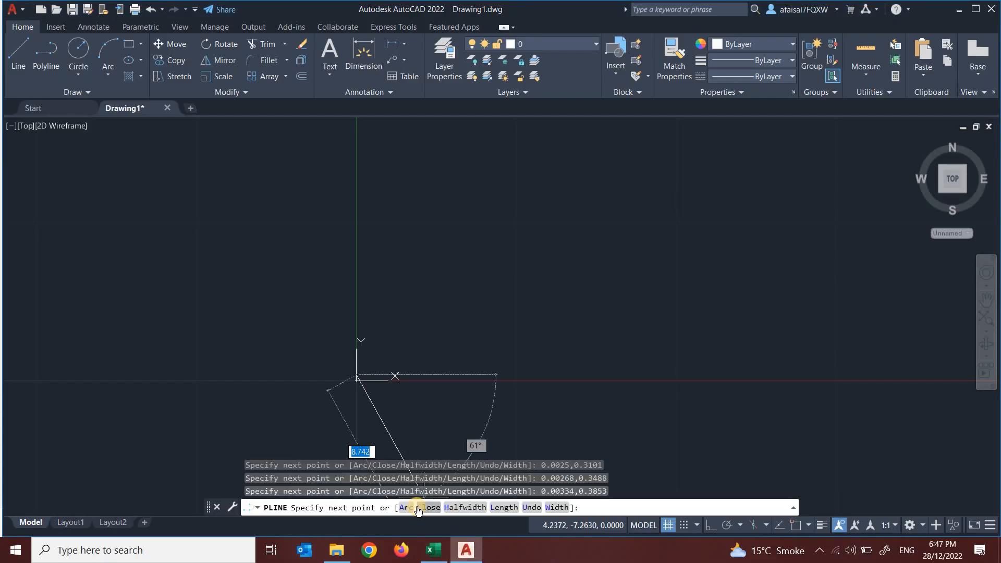
key(Return)
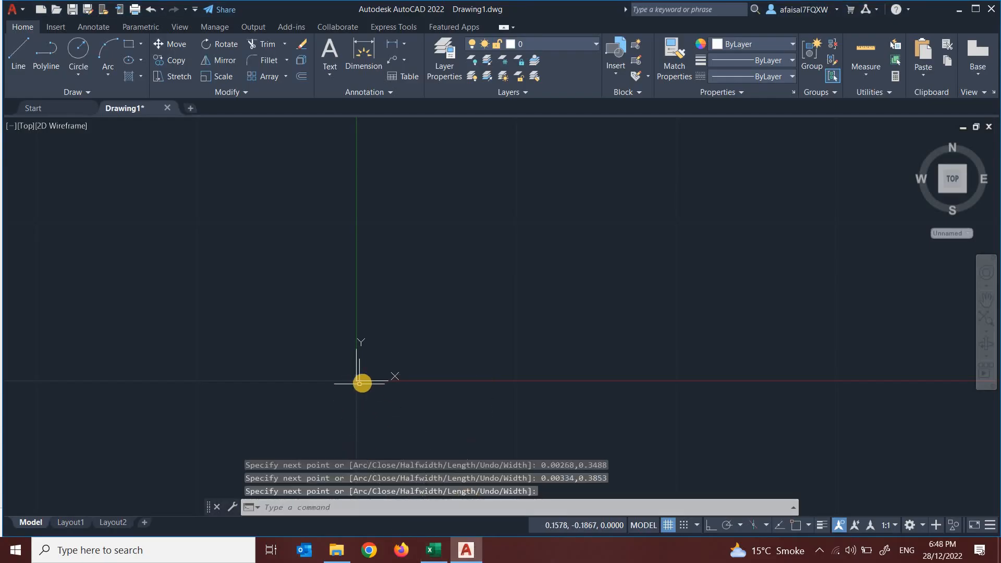
scroll(359, 380, up, 5)
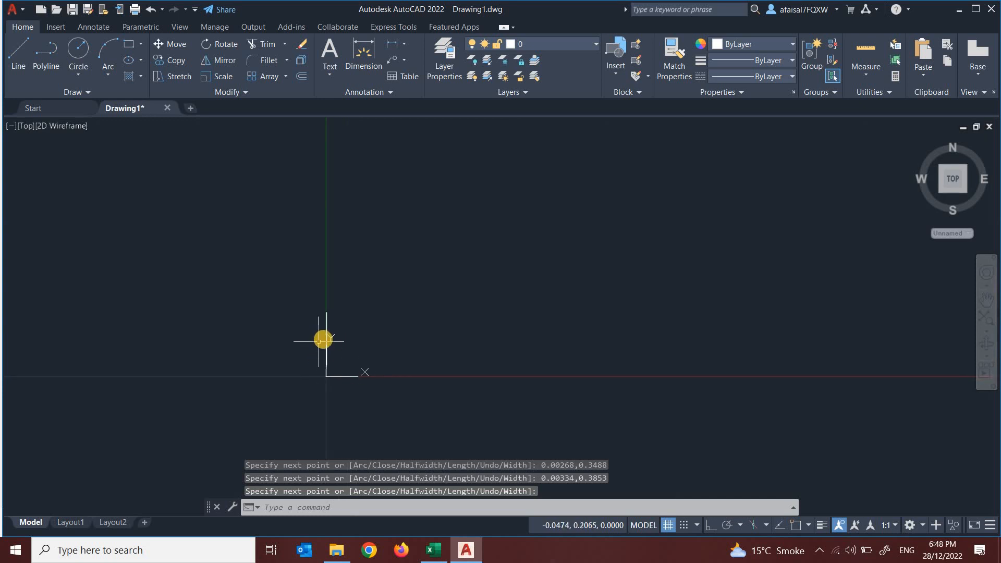
scroll(330, 337, up, 5)
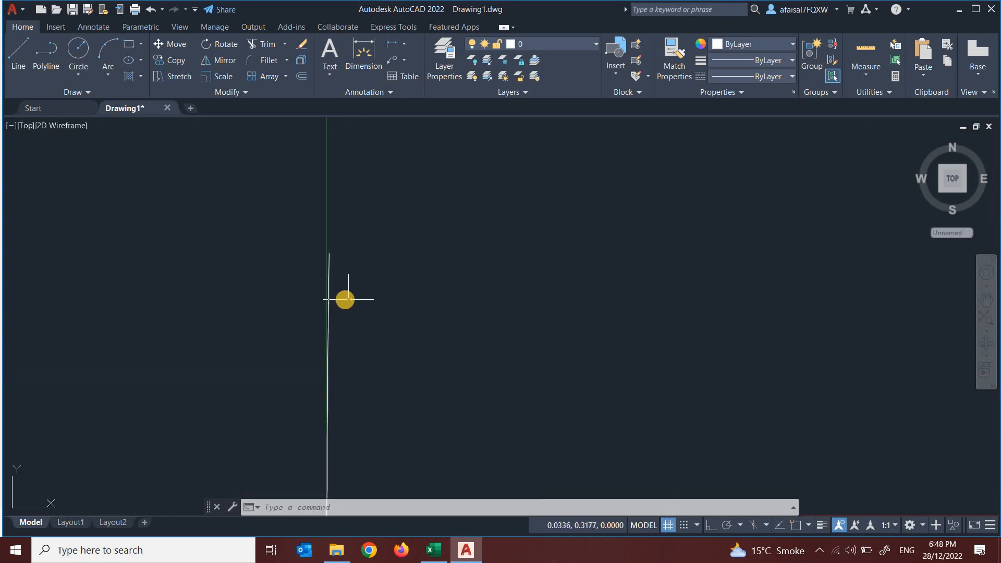
scroll(344, 300, down, 4)
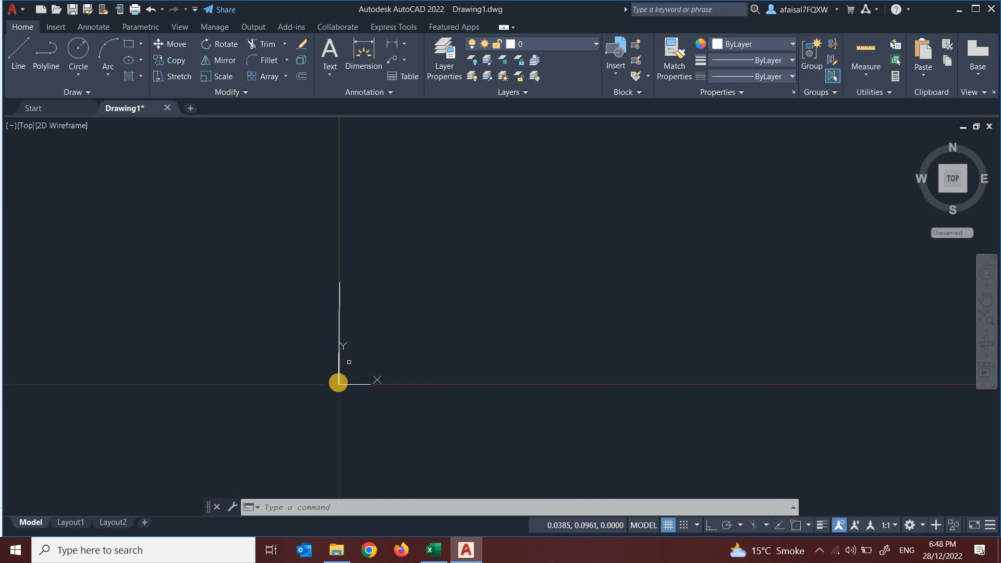
Step: Draw a spline in AutoCAD through the coordinate pairs copied from Excel cells C13:C25, from 0.00334,0.3853 to 0.19,0.5674
click(434, 550)
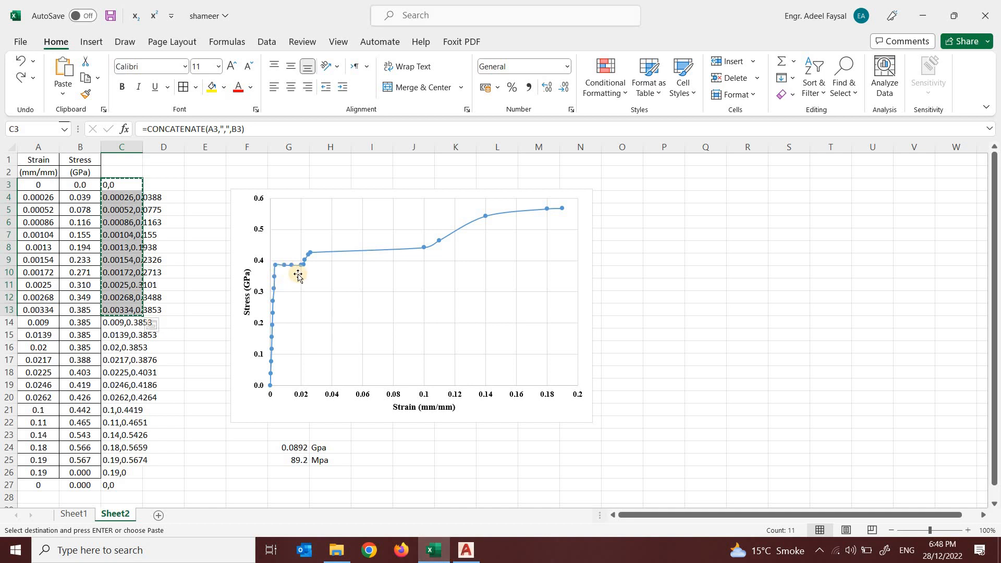
click(466, 550)
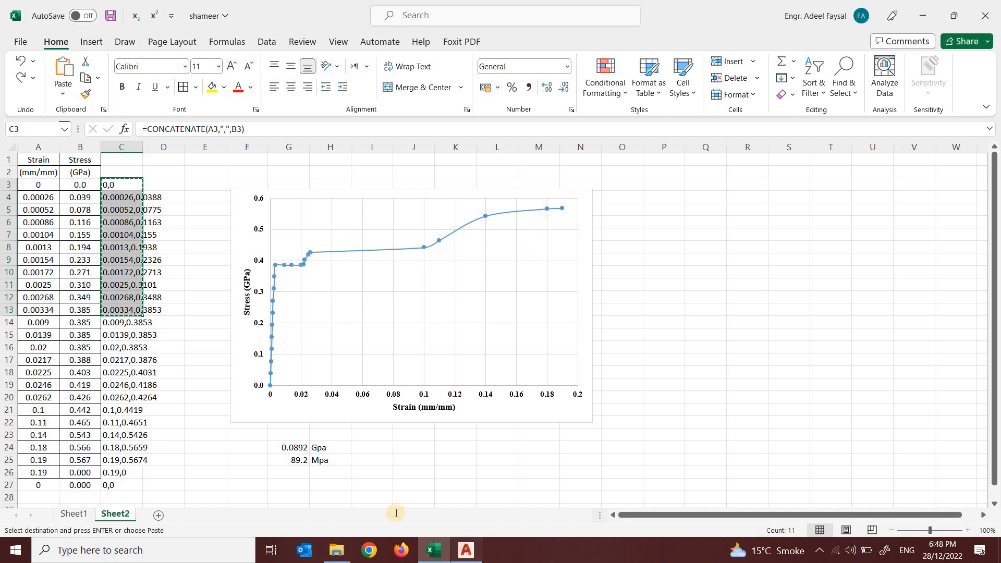
click(391, 505)
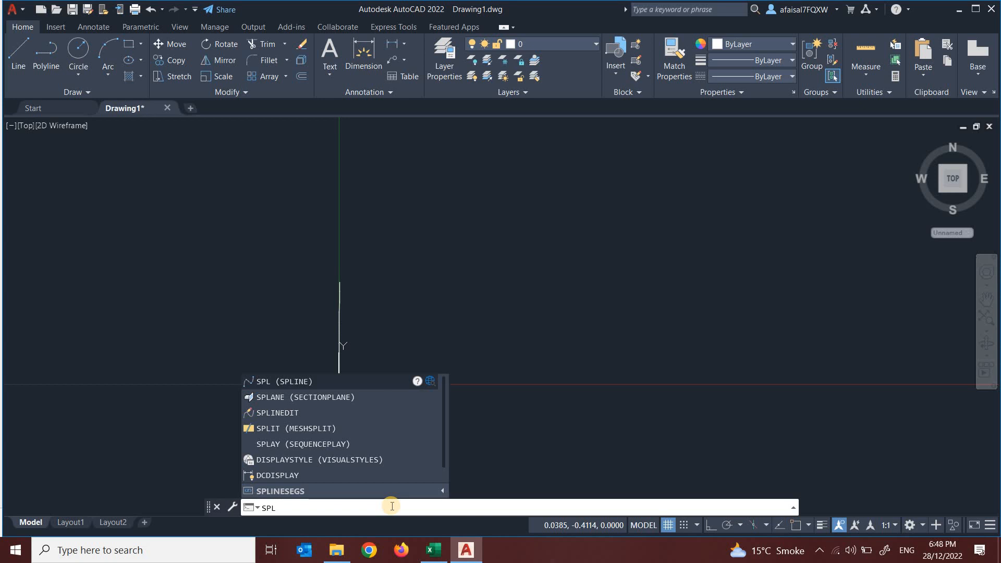
key(Return)
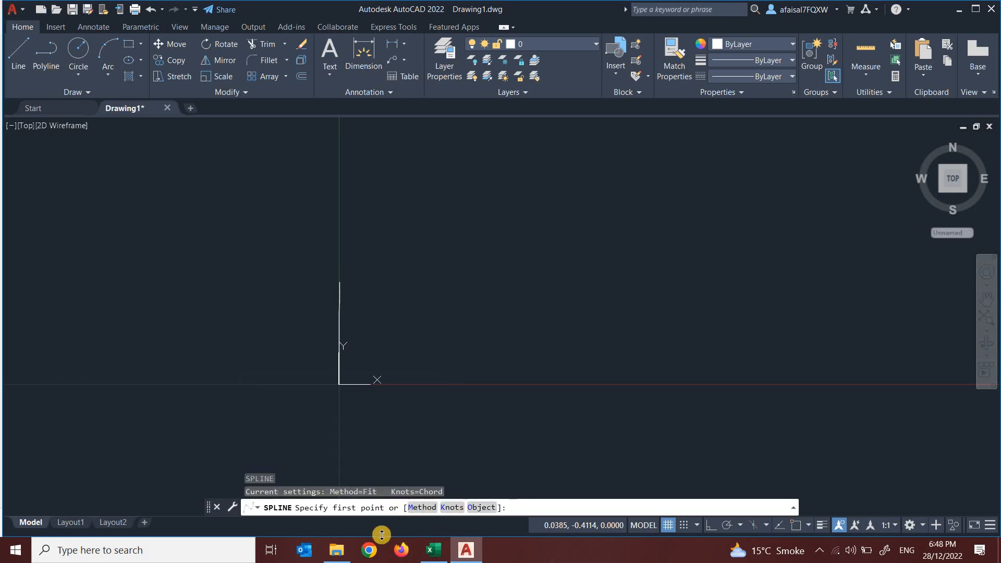
click(433, 550)
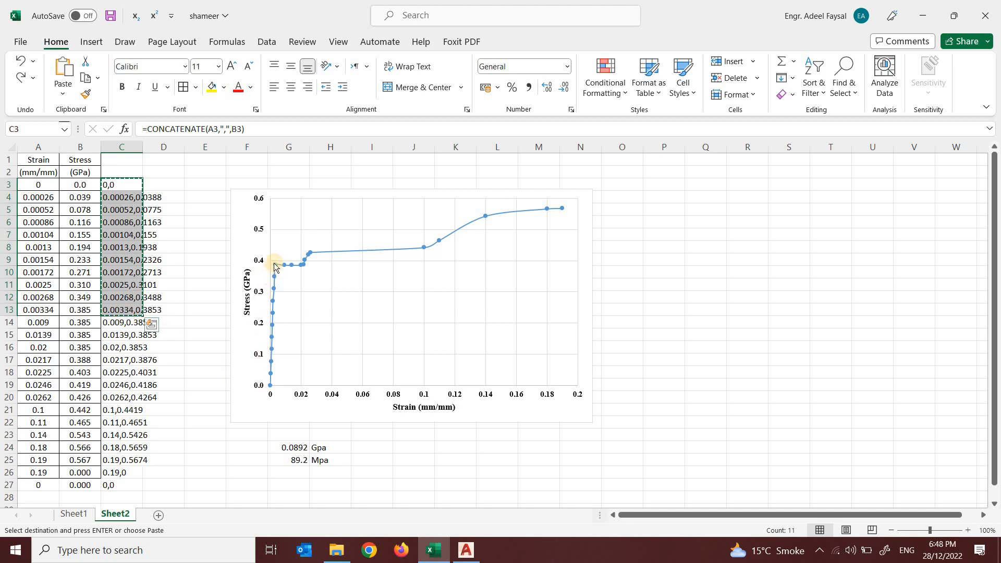
drag(117, 310, 117, 455)
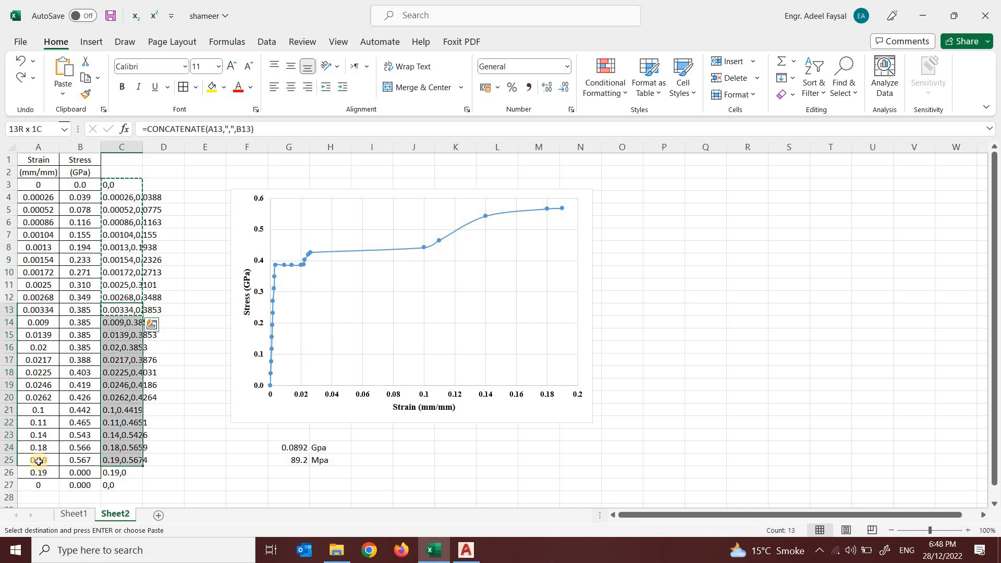
key(ctrl+v)
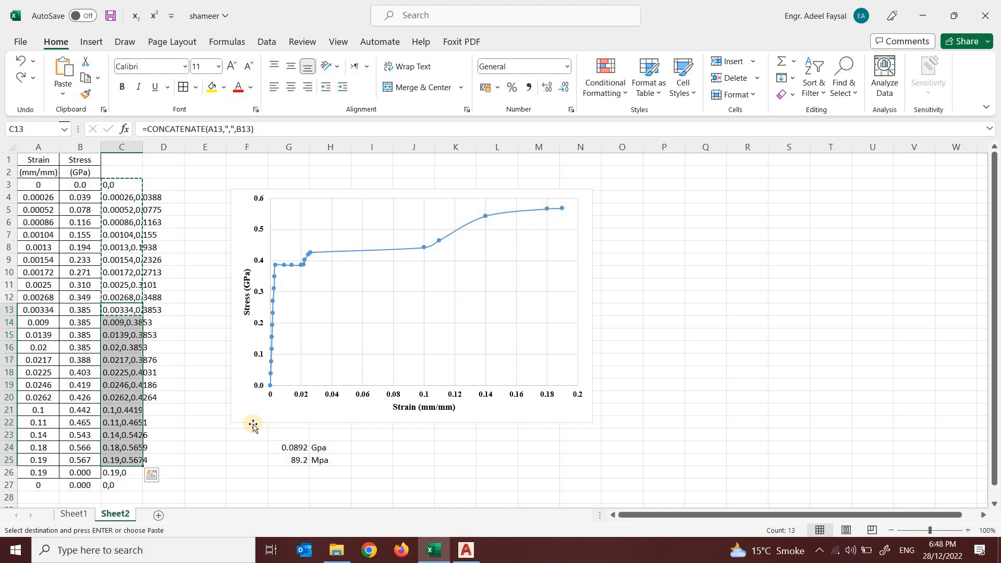
key(ctrl+c)
click(462, 548)
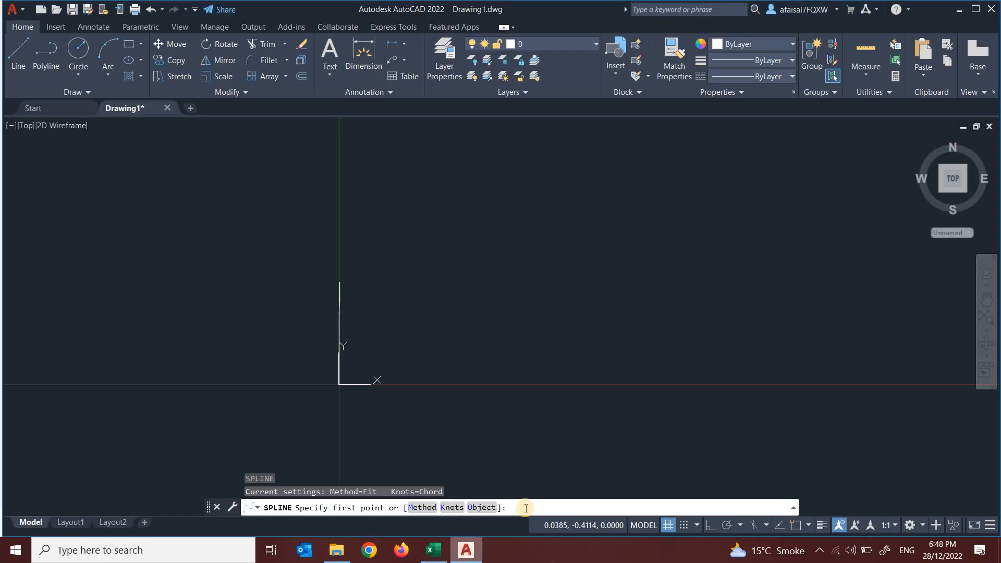
key(ctrl+v)
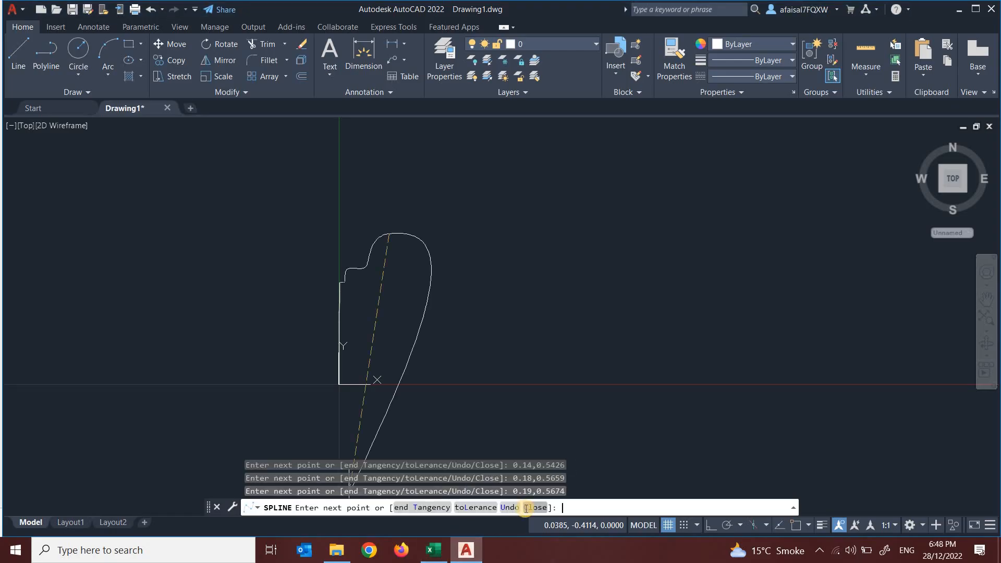
key(Return)
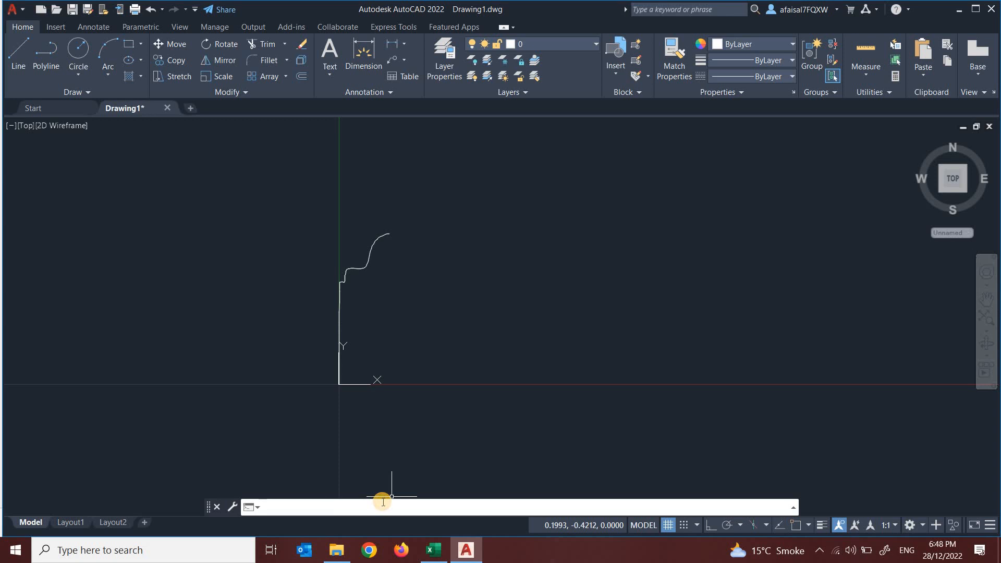
Step: Close the curve with a polyline through the pairs copied from Excel cells C25:C27: 0.19,0.5674 to 0.19,0 to 0,0
key(Return)
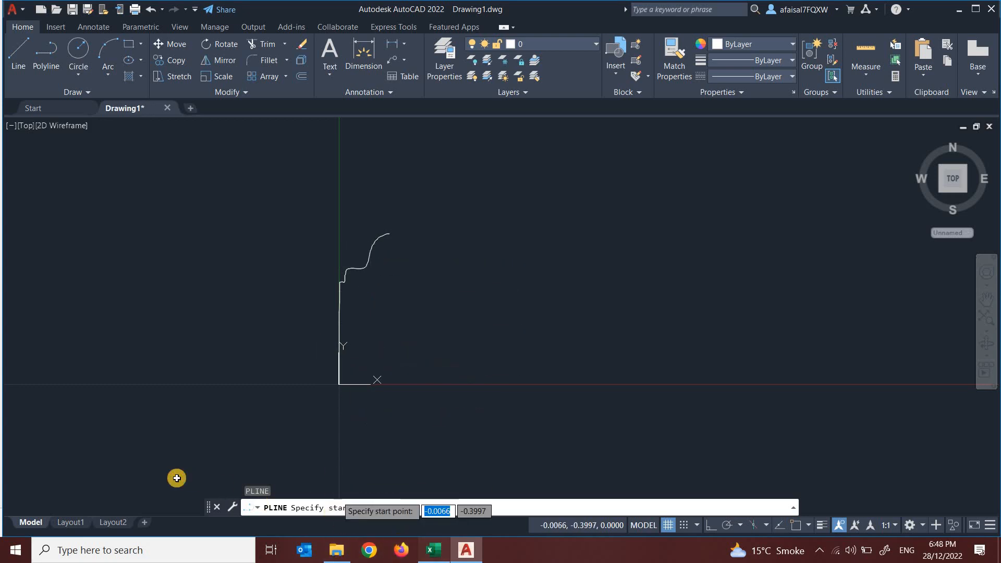
key(alt+Tab)
drag(122, 460, 124, 485)
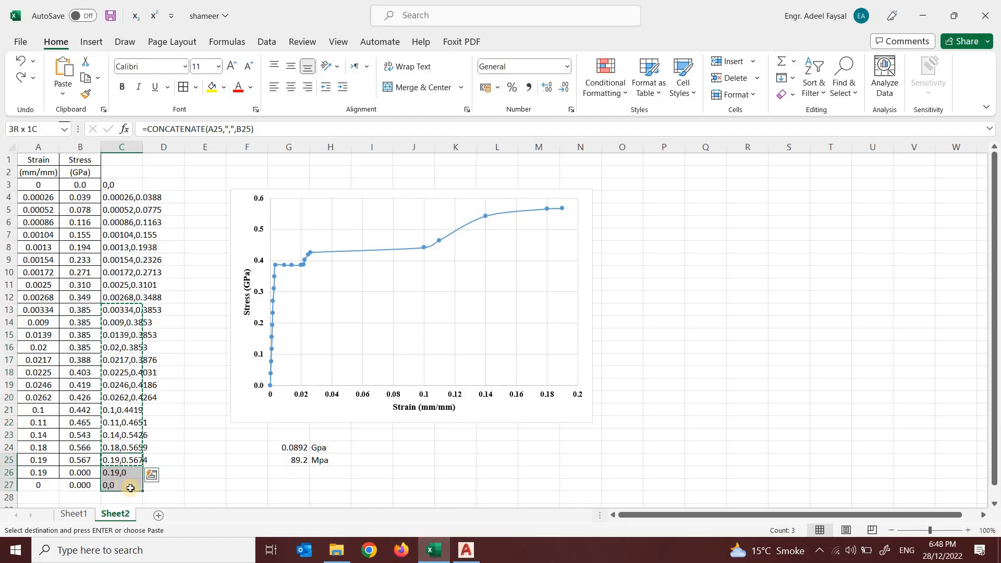
key(ctrl+c)
key(alt+Tab)
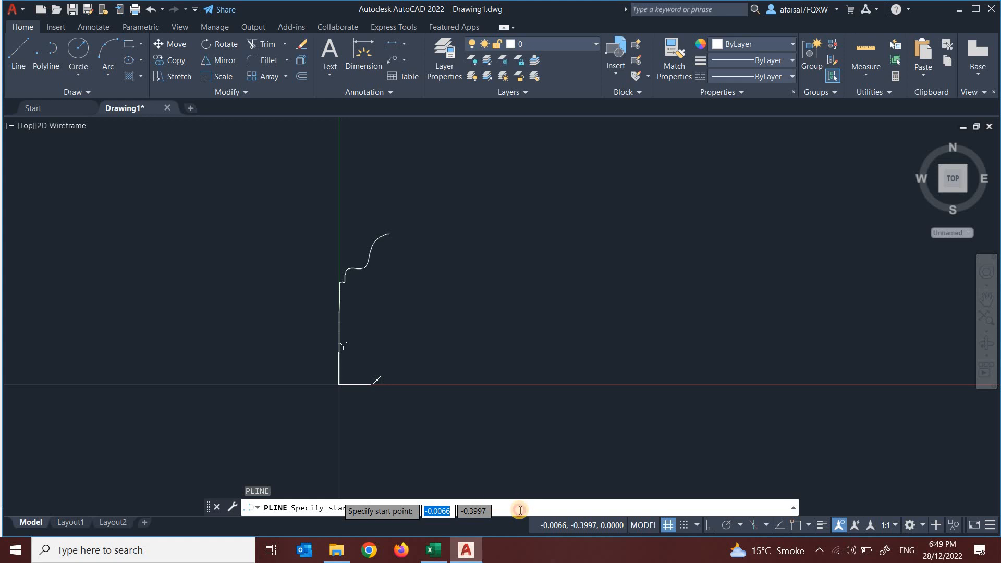
click(519, 509)
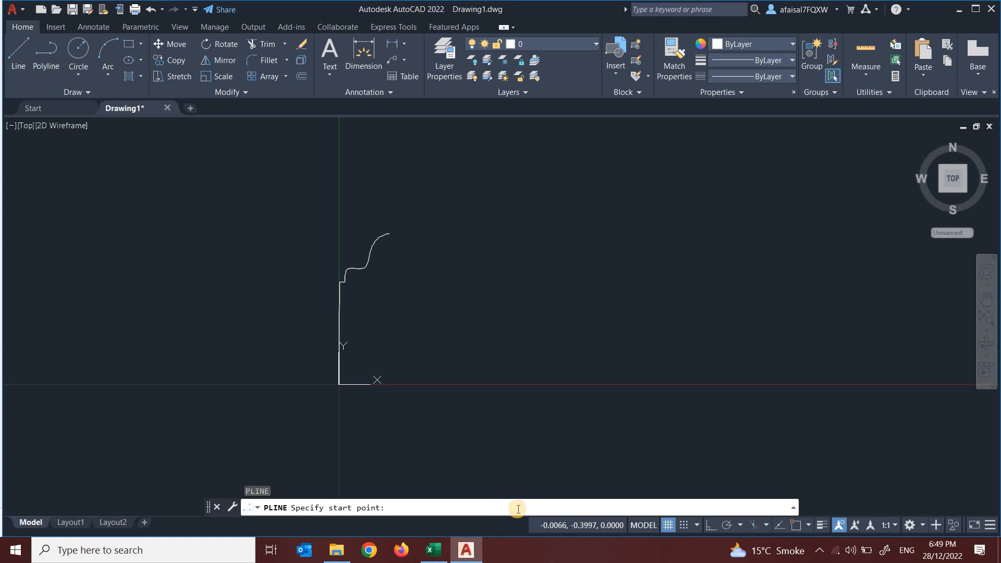
key(ctrl+v)
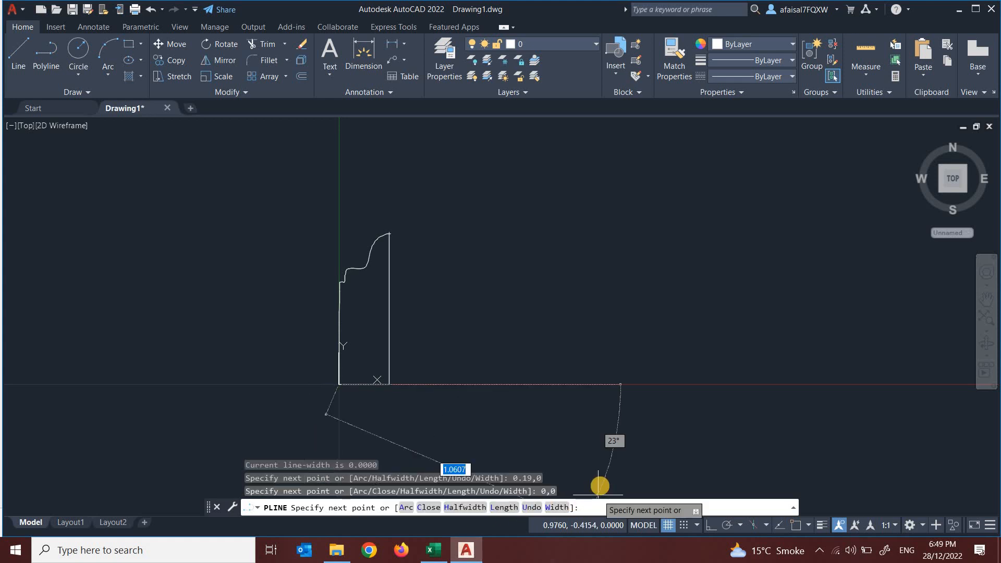
key(Return)
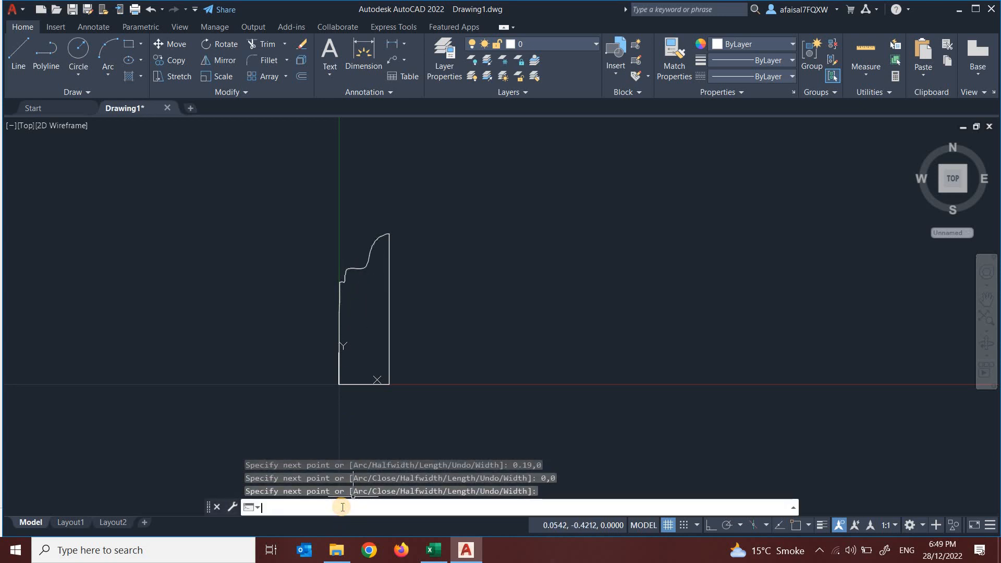
Step: Join the closing polyline, the spline and the near-vertical initial polyline into one closed outline
key(Return)
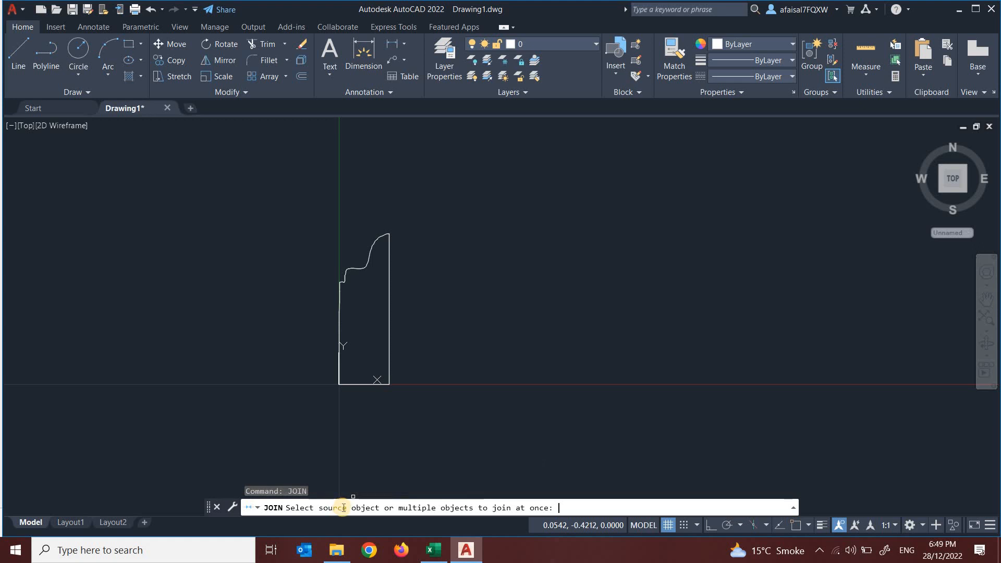
click(389, 309)
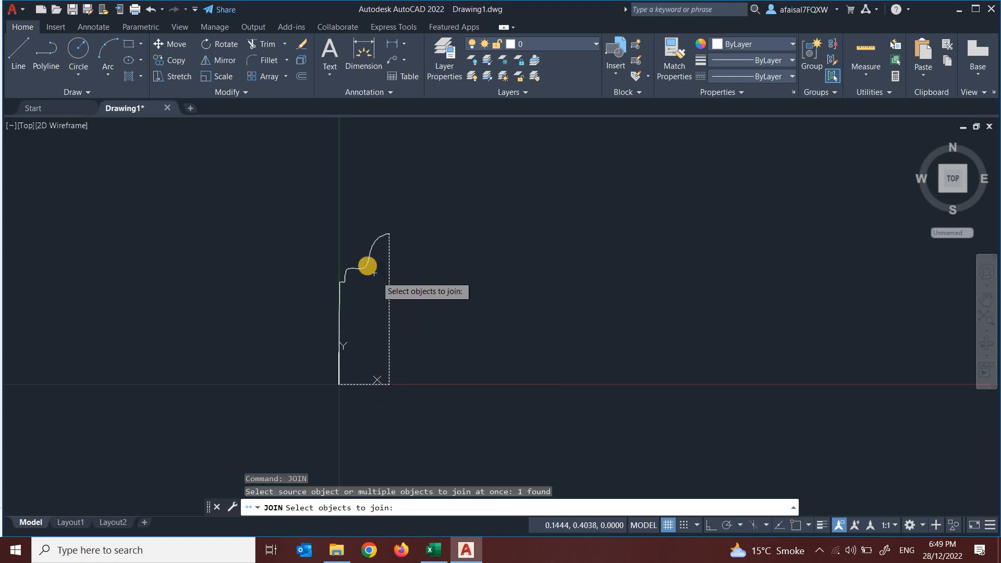
click(367, 265)
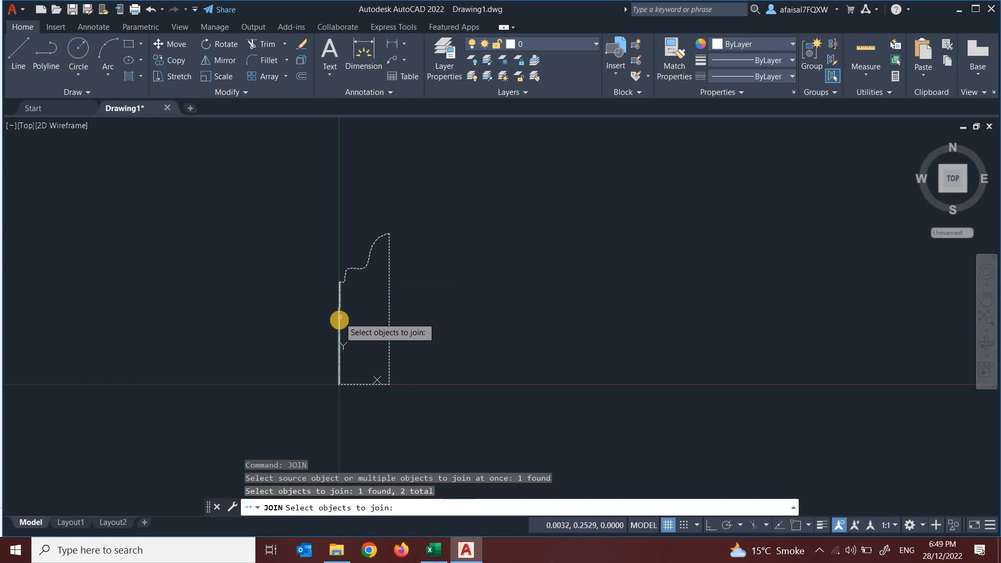
scroll(339, 317, up, 5)
scroll(334, 276, up, 2)
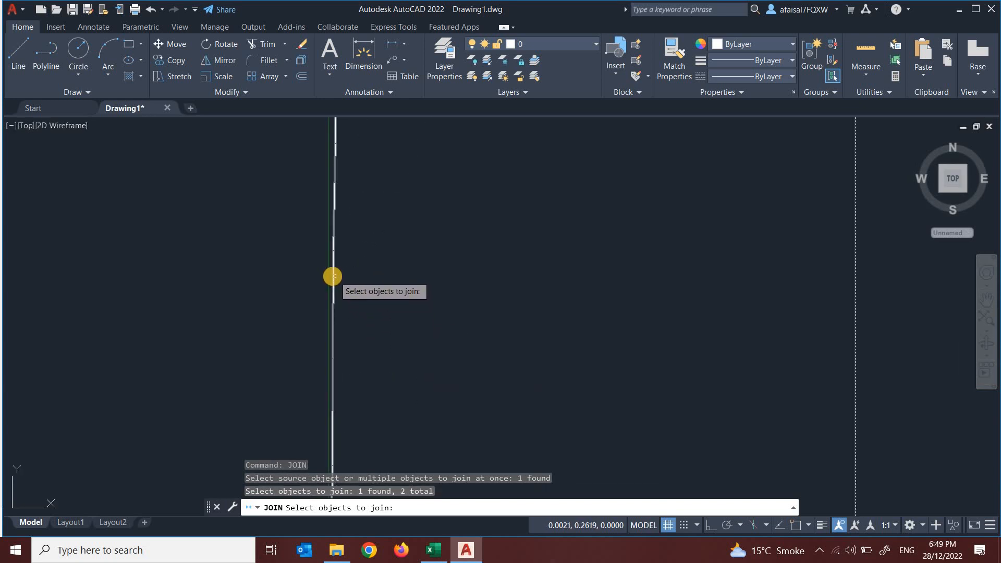
click(334, 277)
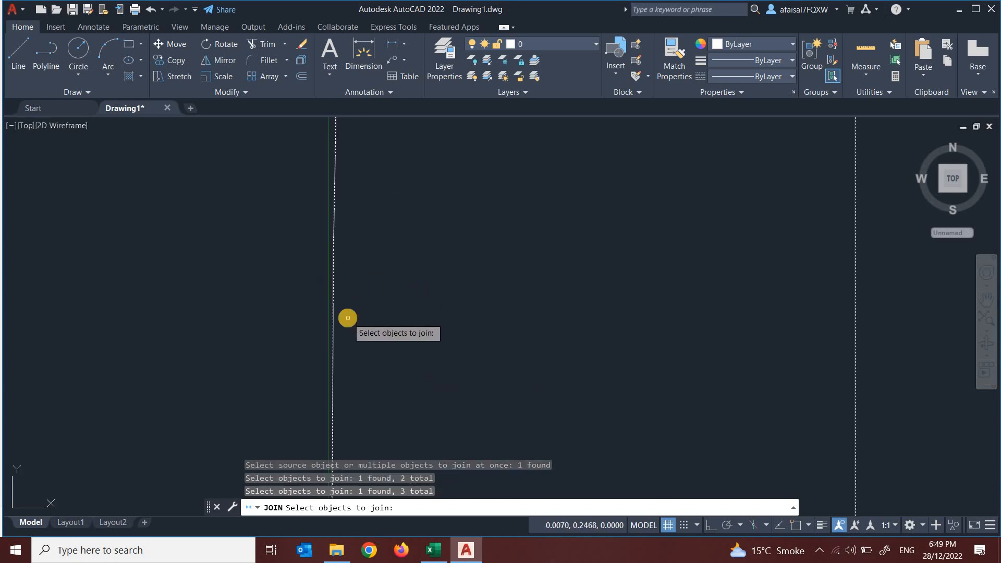
key(Return)
scroll(378, 323, down, 5)
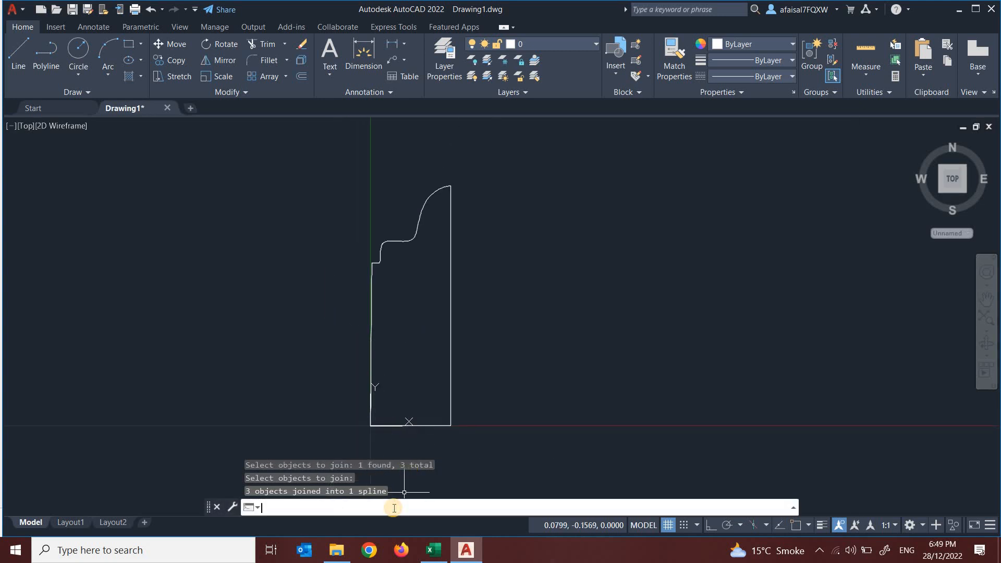
Step: Measure the area of the joined outline with the AREA command's Object option
key(Return)
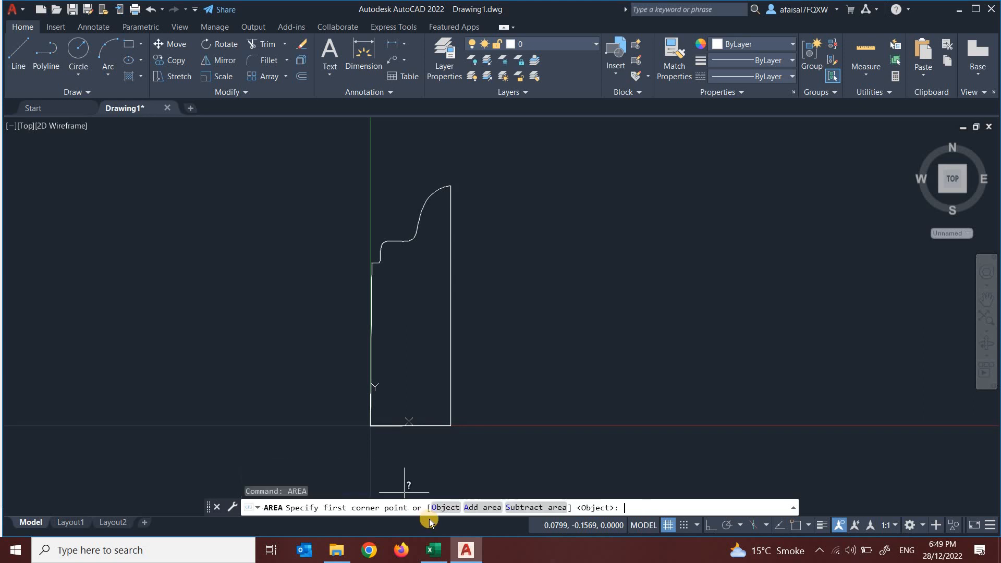
click(444, 508)
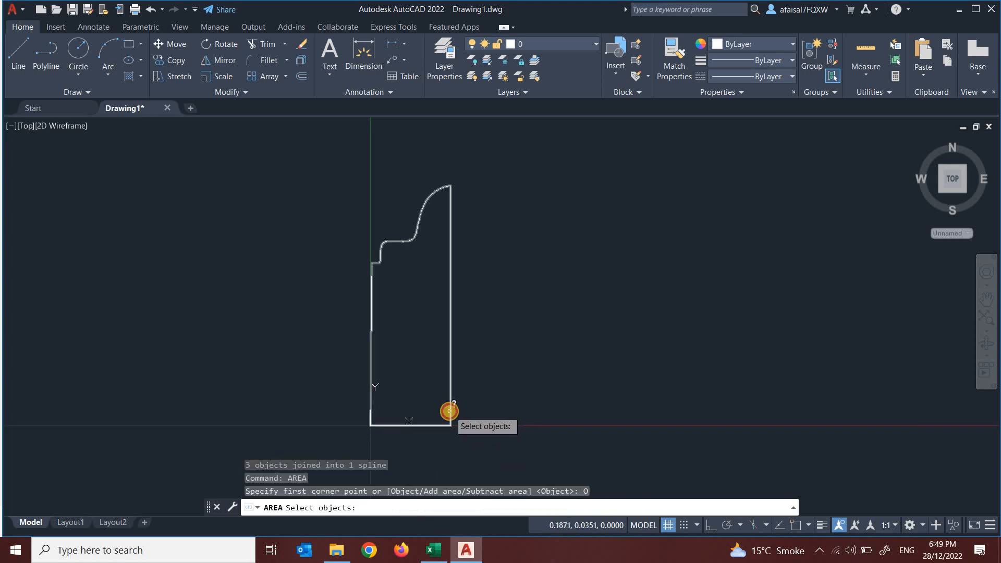
click(449, 411)
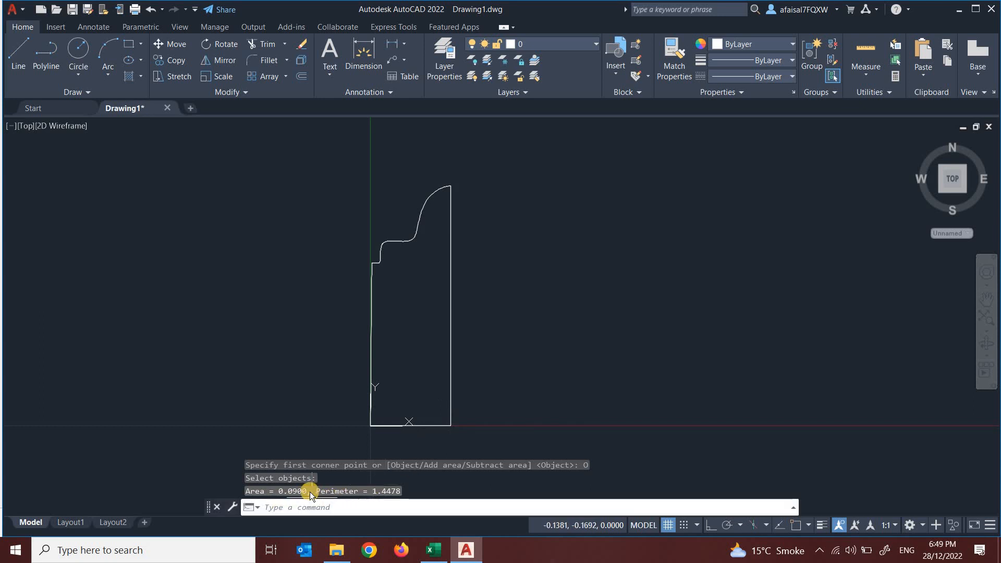
Step: Switch to Excel and record the measured area as 0.090 in cell J24, with the unit label Gpa in K24
click(432, 550)
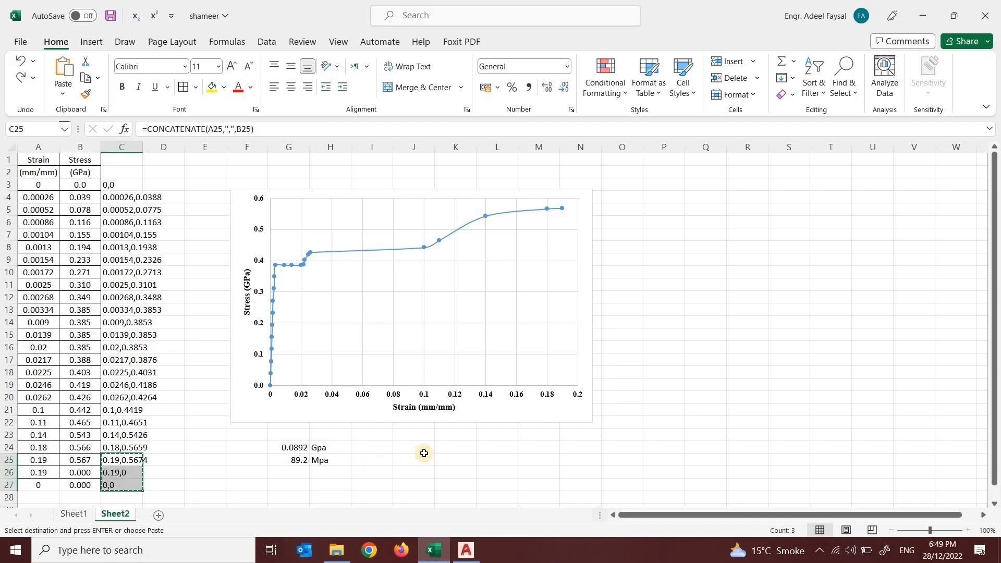
click(425, 452)
text(0.09)
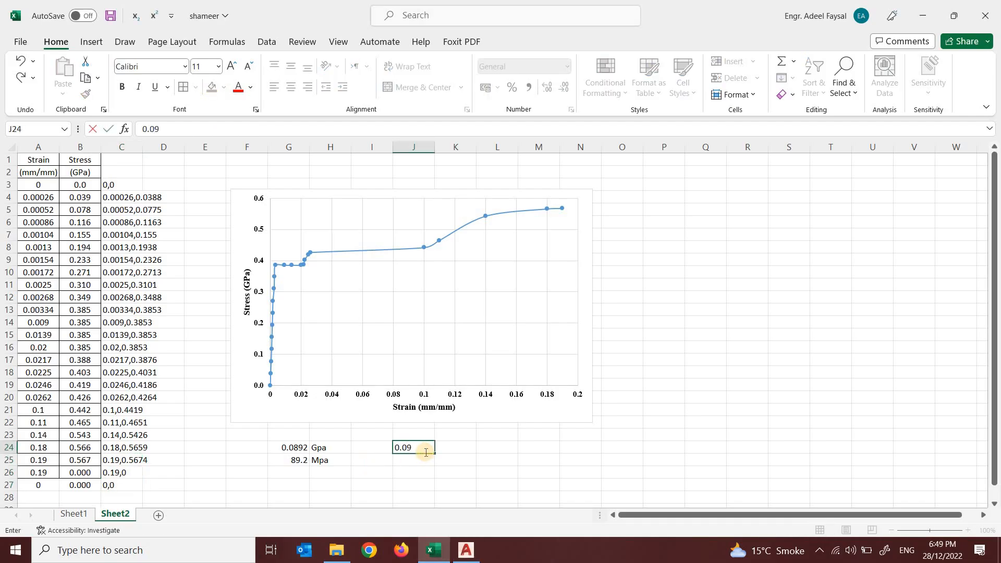
text(0)
key(Return)
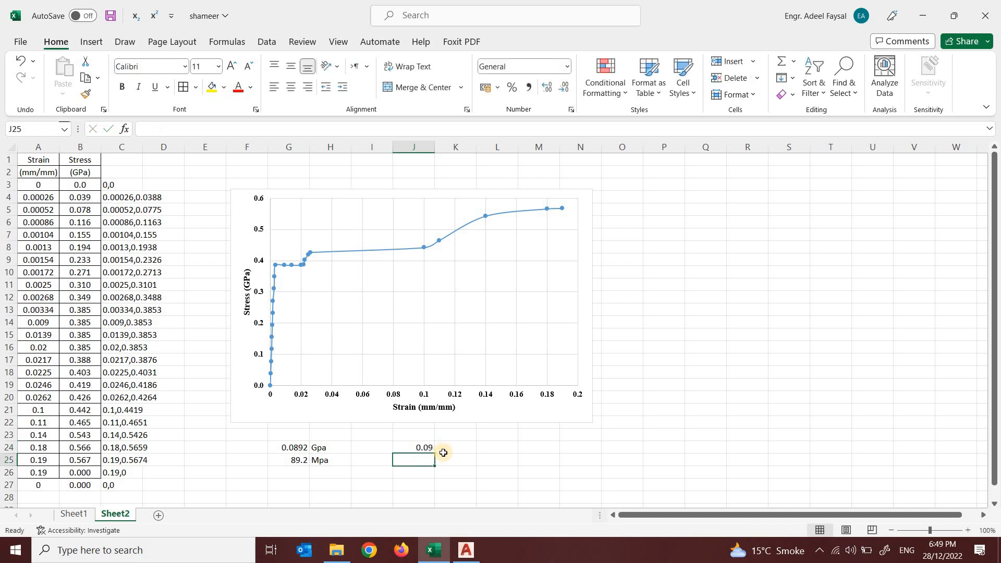
click(444, 453)
text(GP)
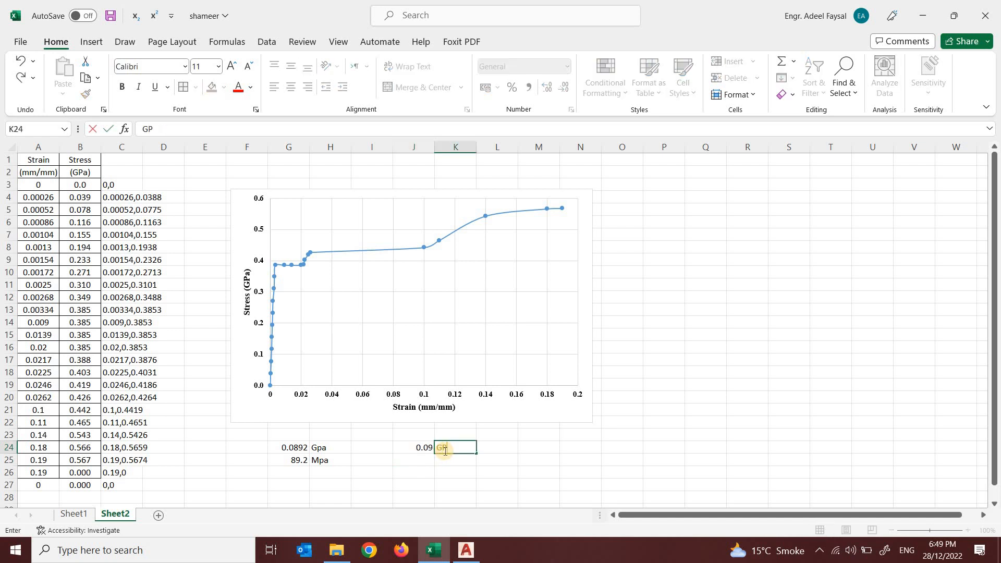
text(a)
key(Return)
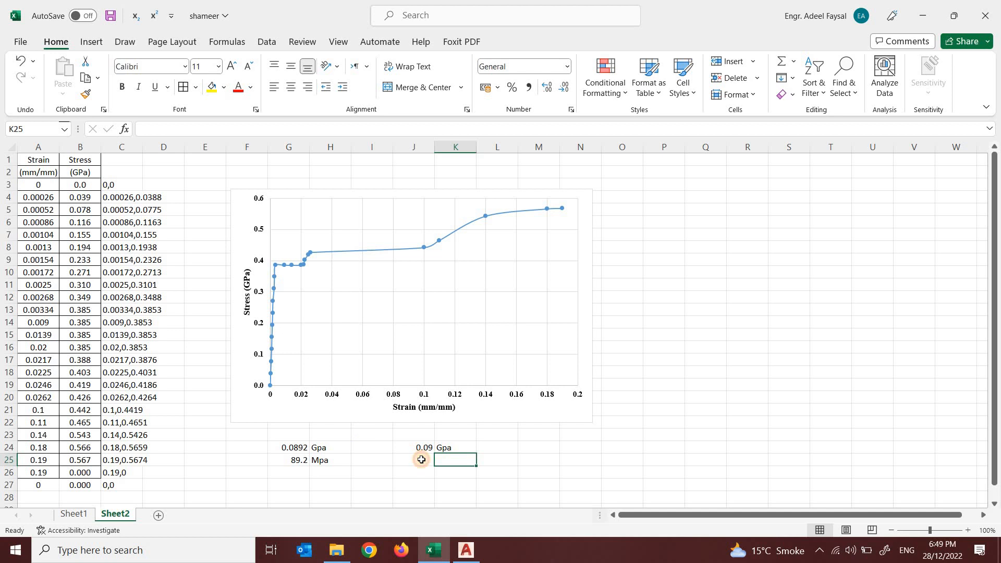
Step: Convert the area to megapascals with =J24*1000 in cell J25 and label it Mpa in K25
click(421, 459)
text(=)
key(Up)
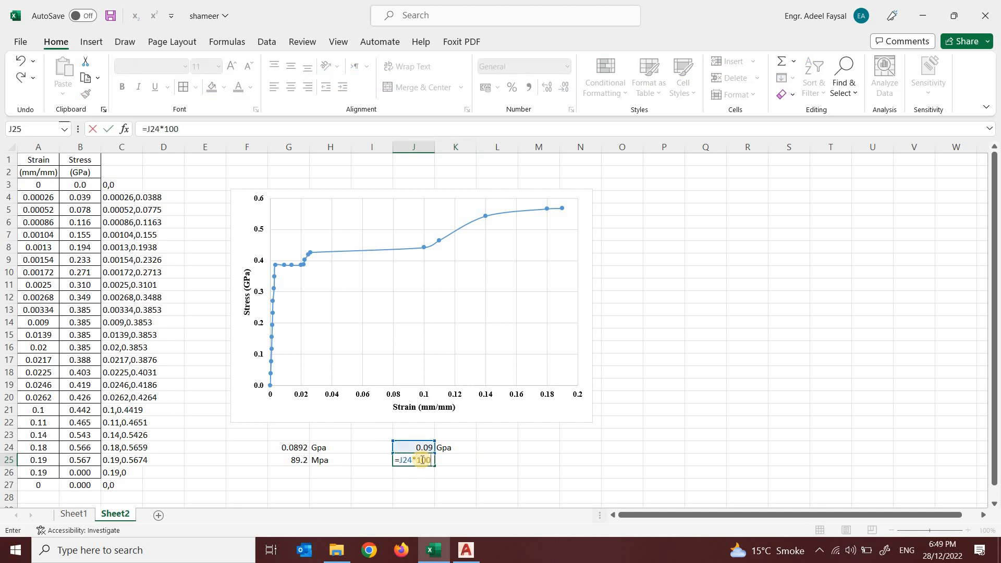
key(Return)
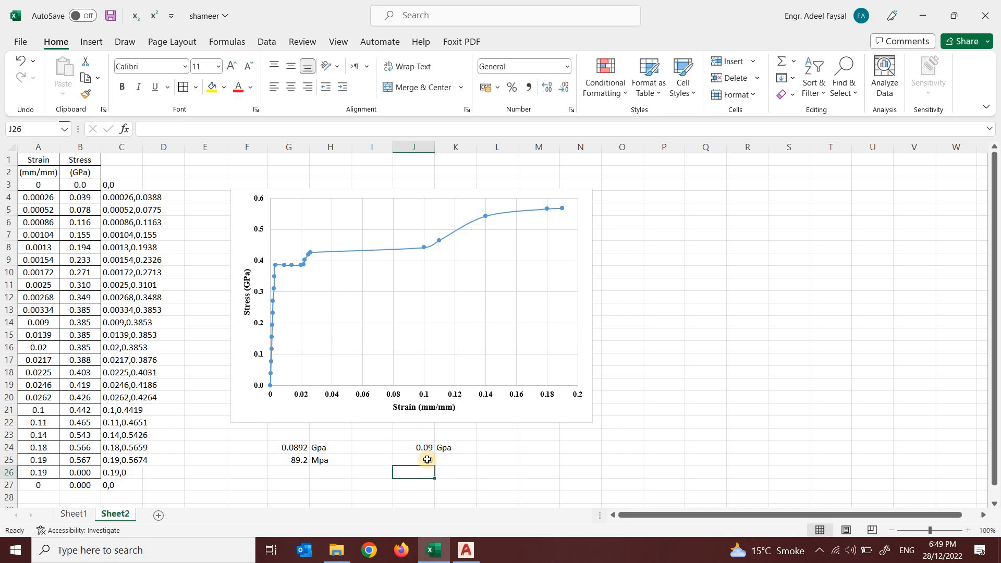
click(430, 458)
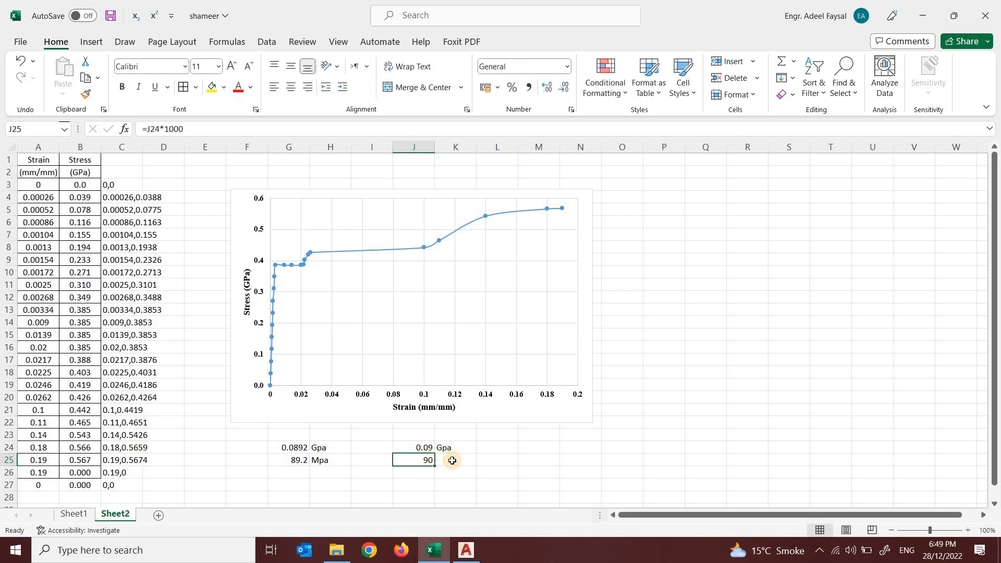
click(452, 460)
text(MPa)
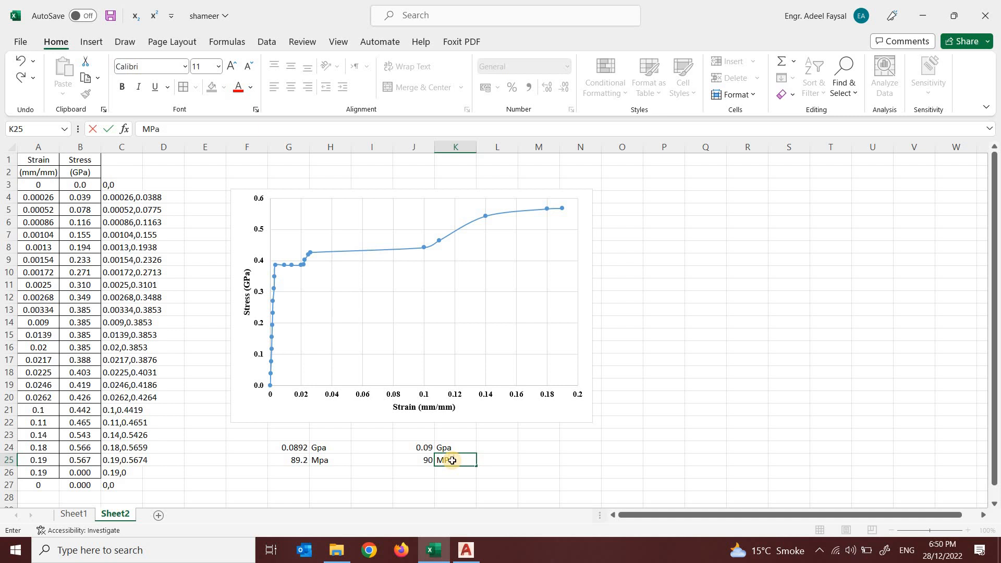
key(Return)
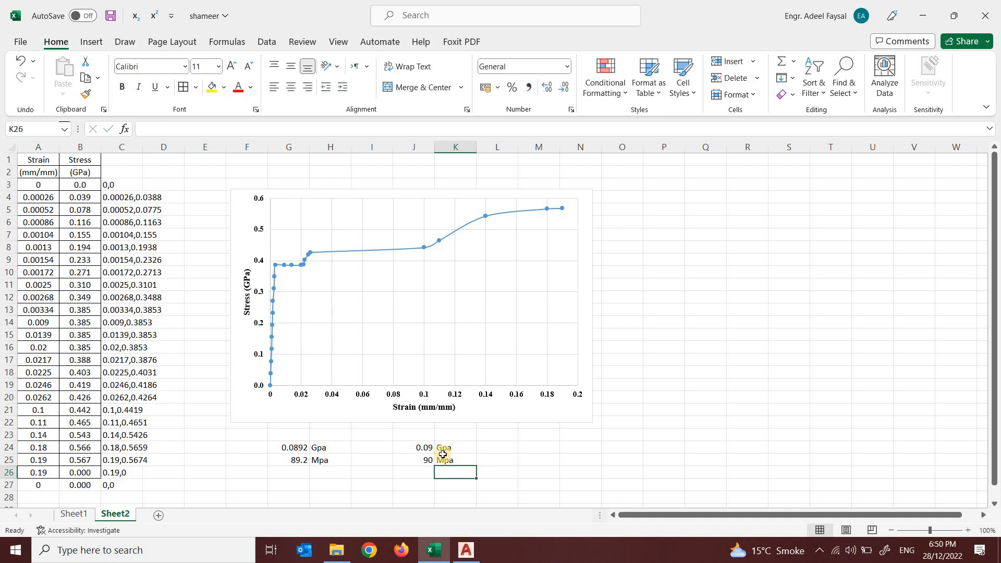